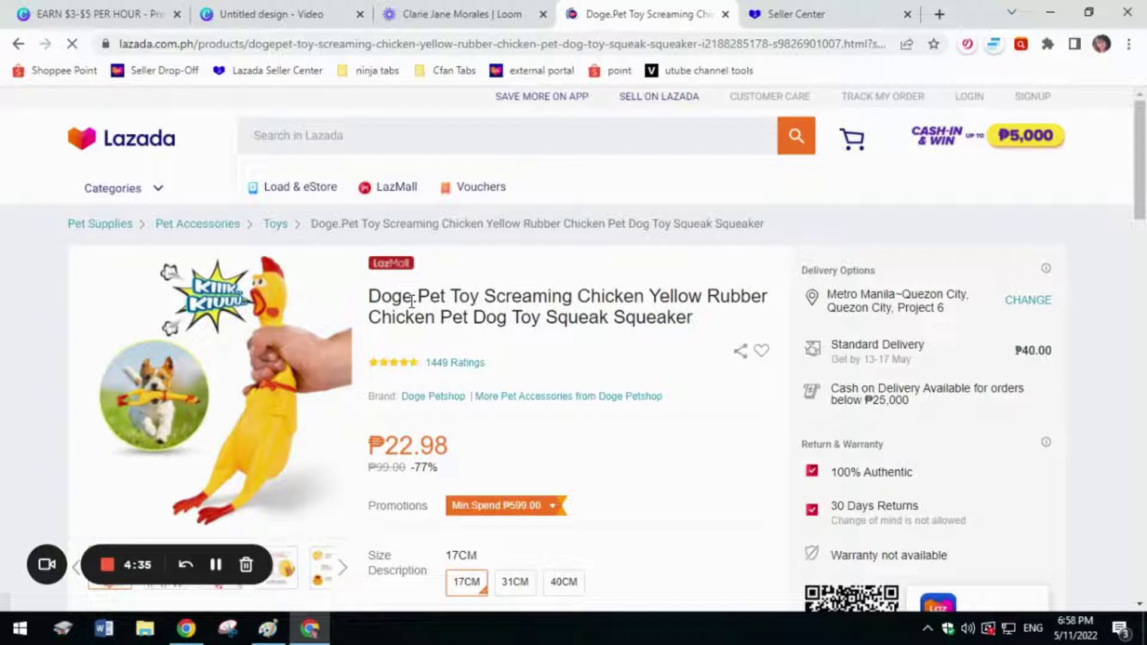
# Step: Copy the toy's title from the Lazada listing and paste it as the Product Name in the Add Product form in Seller Center
pyautogui.moveTo(372, 295); pyautogui.dragTo(714, 317)
pyautogui.hotkey('ctrl', 'c')
pyautogui.click(834, 11)
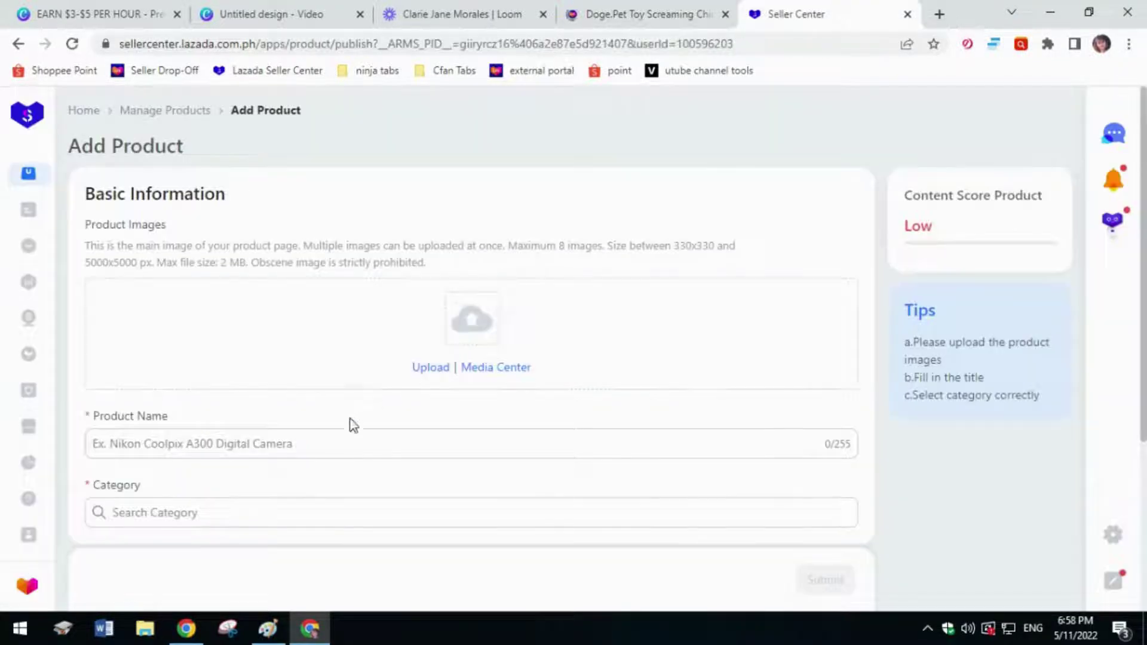
pyautogui.click(341, 443)
pyautogui.hotkey('ctrl', 'v')
pyautogui.scroll(-3, 582, 399)
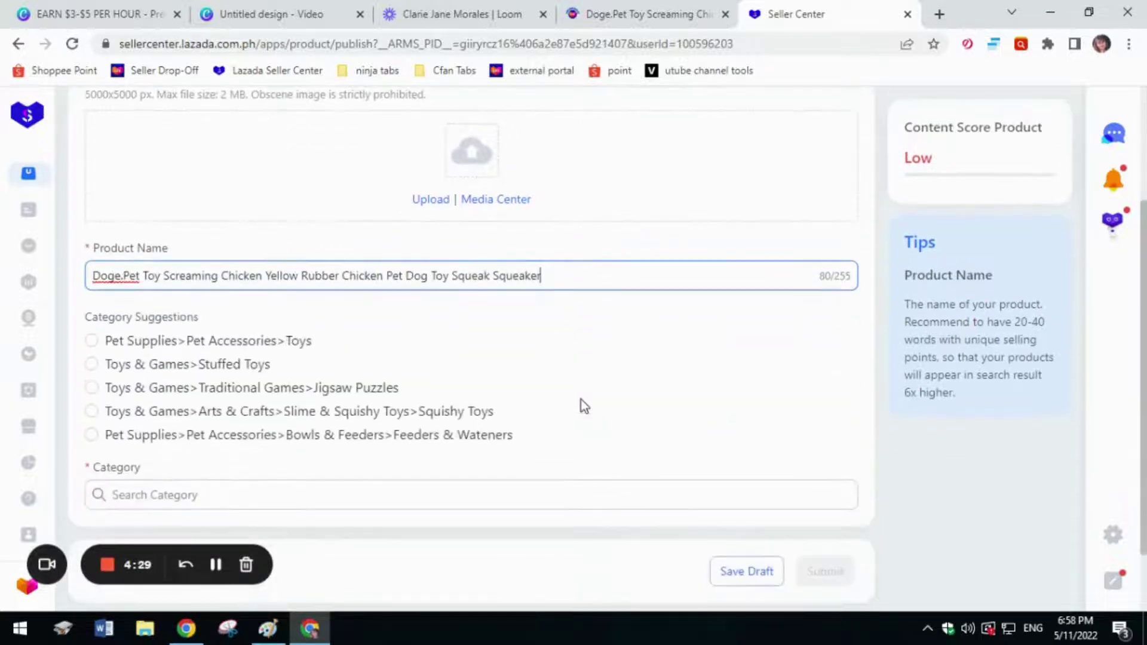
# Step: Shorten the opening "Doge.Pet Toy" of the product name to "Dog" so it begins with "Dog Screaming Chicken"
pyautogui.click(121, 276)
pyautogui.press('BackSpace')
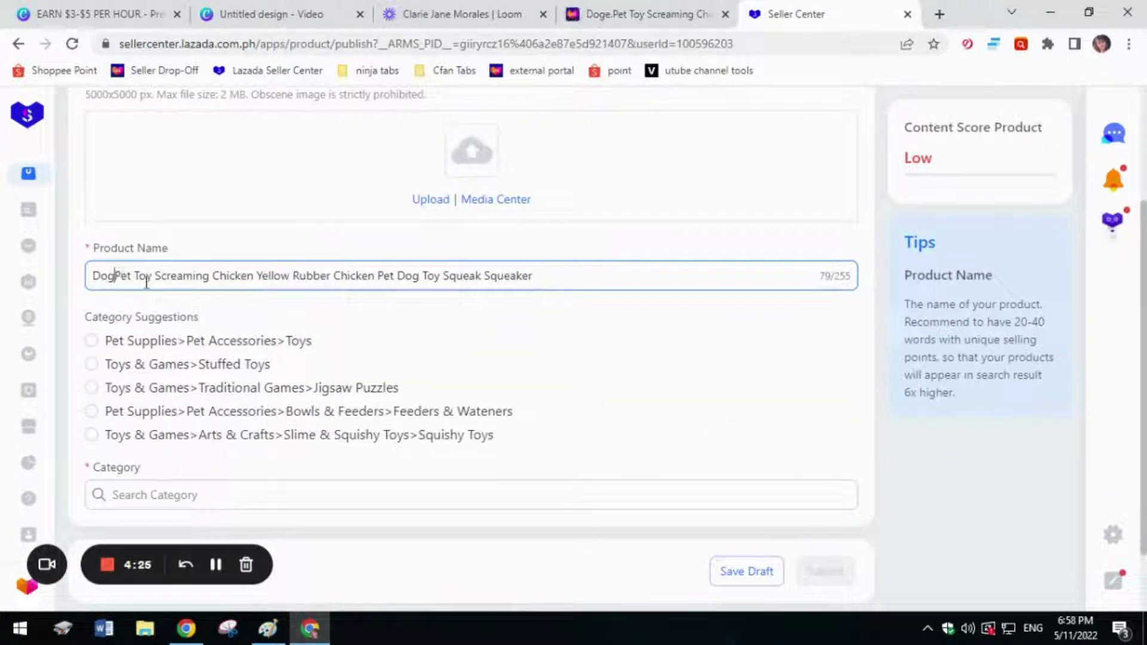
pyautogui.doubleClick(137, 276)
pyautogui.moveTo(137, 277); pyautogui.dragTo(154, 274)
pyautogui.press('BackSpace')
pyautogui.press('Delete')
pyautogui.press('Delete')
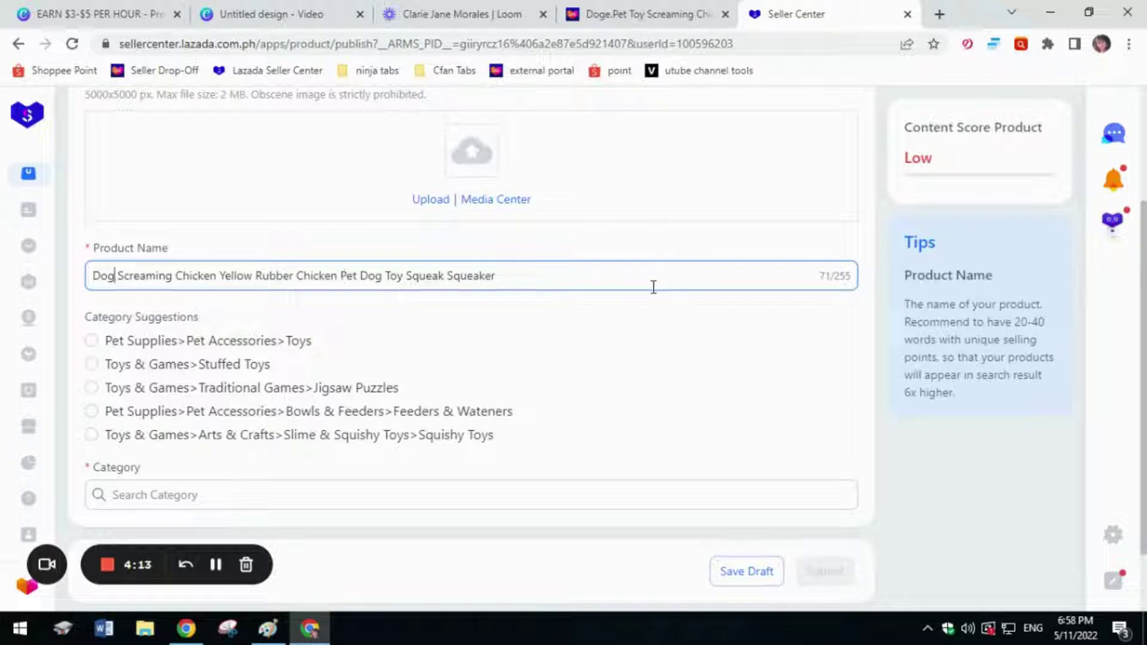
# Step: Remove the word "Squeak" and the second "Chicken" from the product name
pyautogui.doubleClick(843, 276)
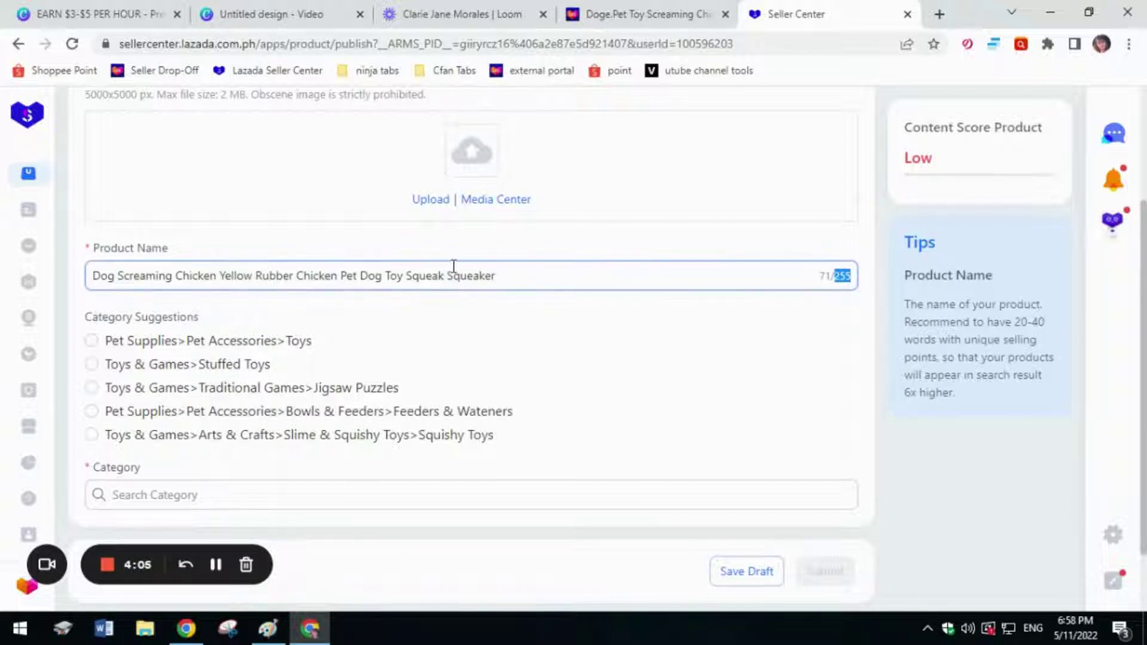
pyautogui.moveTo(446, 275); pyautogui.dragTo(409, 276)
pyautogui.press('BackSpace')
pyautogui.press('BackSpace')
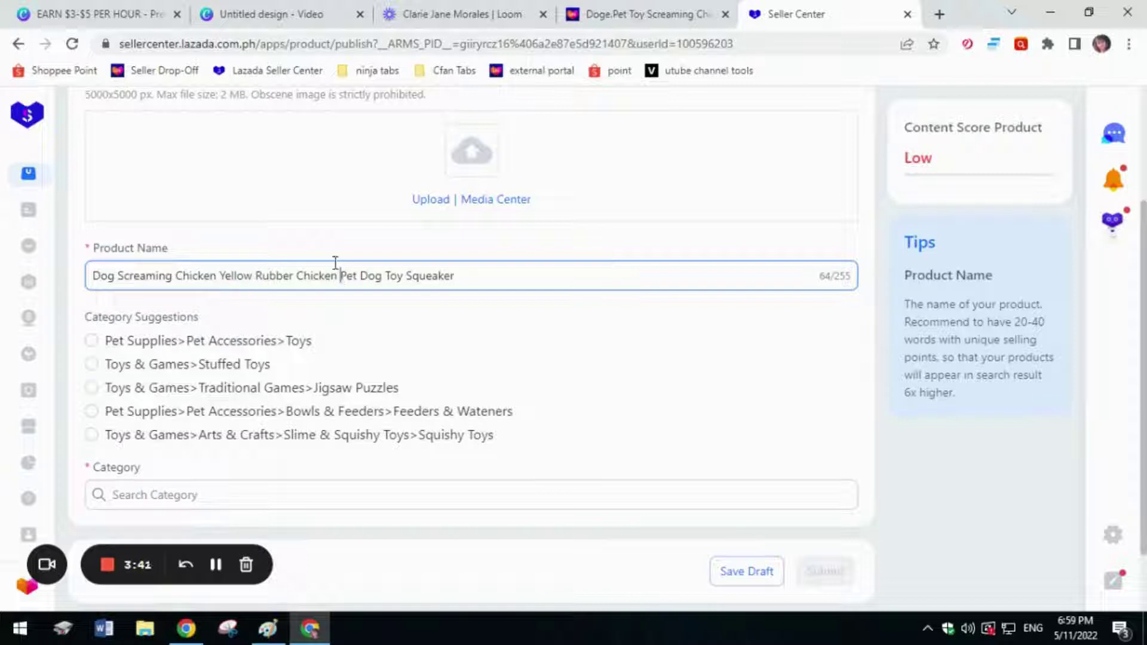
pyautogui.doubleClick(302, 276)
pyautogui.press('BackSpace')
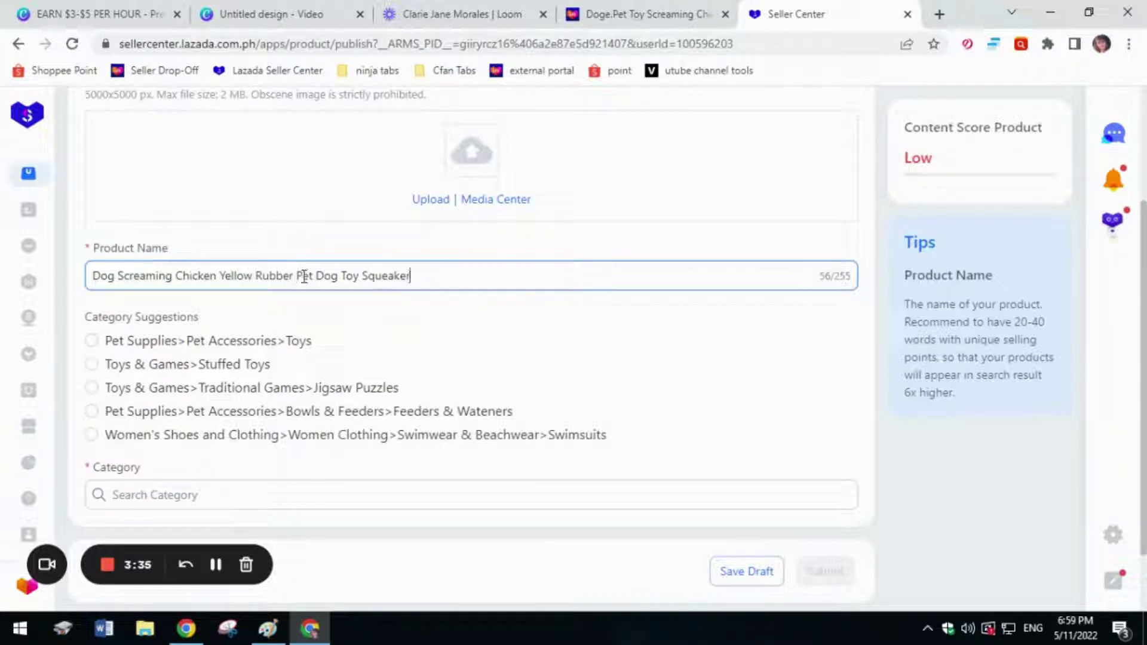
# Step: Choose the suggested category Pet Supplies>Pet Accessories>Toys for the product
pyautogui.moveTo(93, 275); pyautogui.dragTo(471, 279)
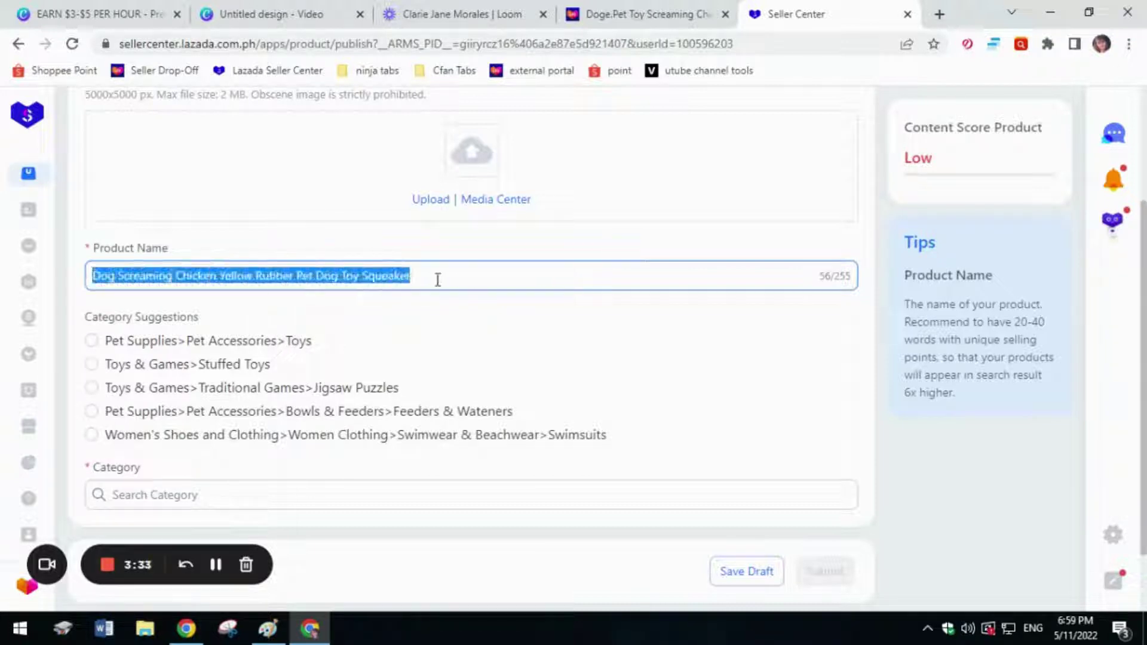
pyautogui.click(439, 303)
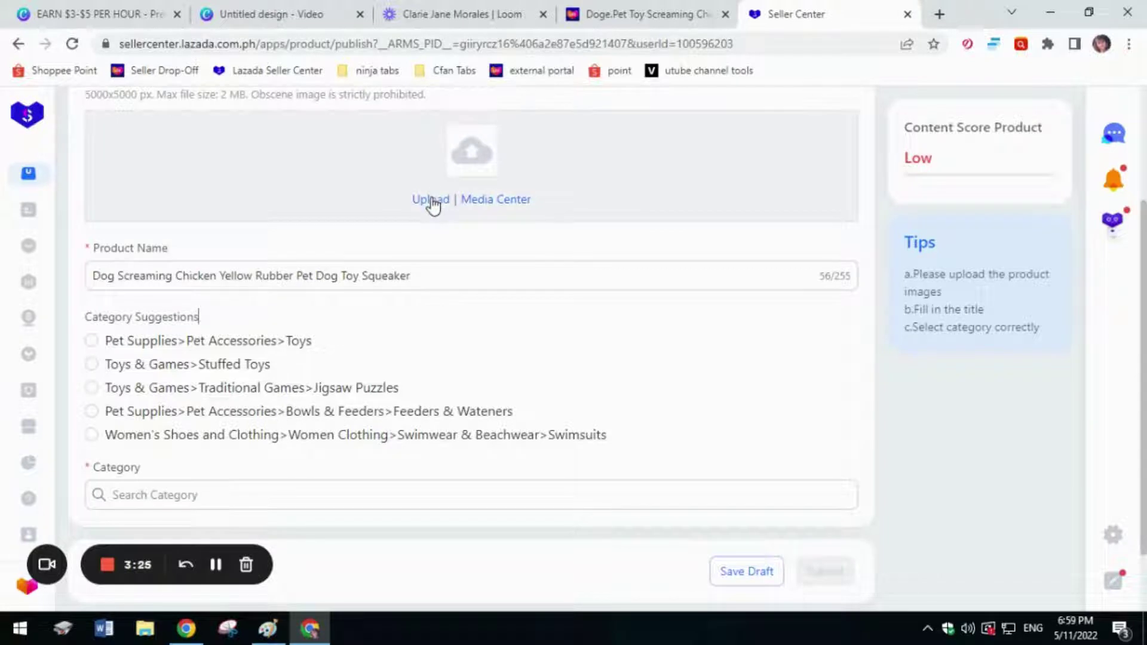
pyautogui.click(357, 273)
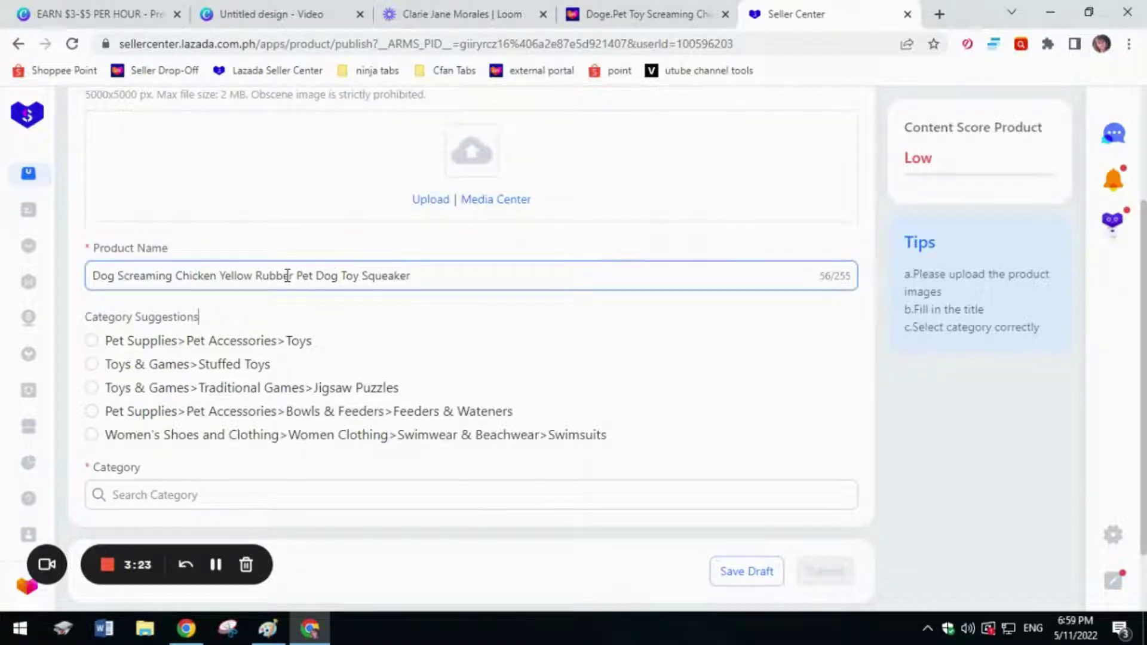
pyautogui.click(238, 341)
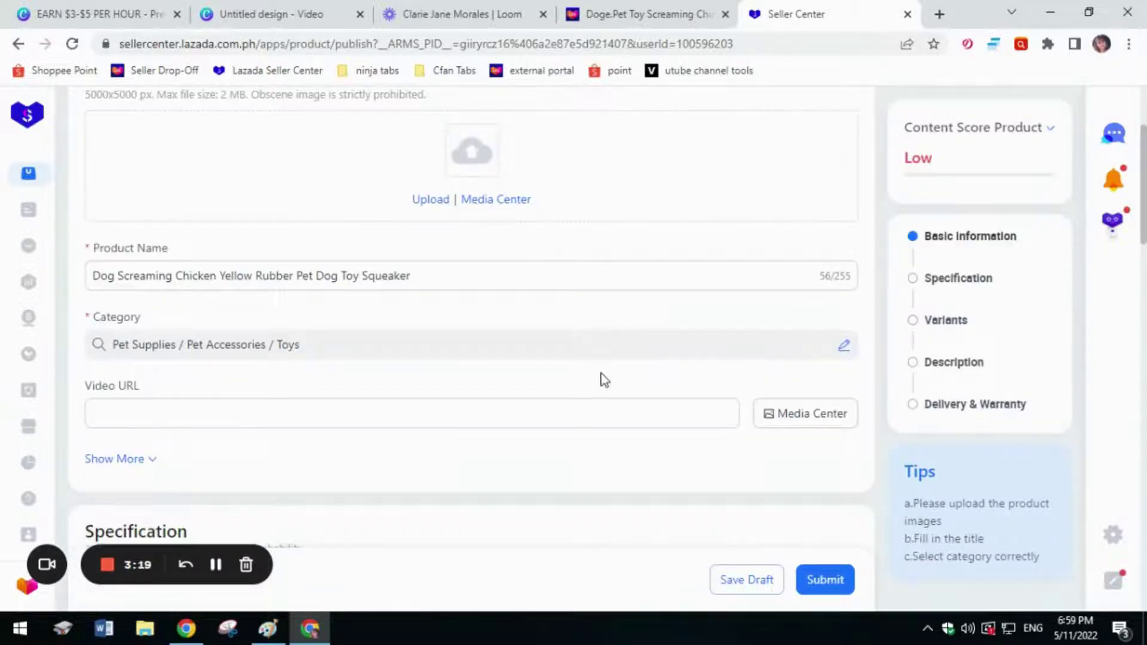
# Step: Look through the form's Variants, Description and Delivery & Warranty sections
pyautogui.scroll(-15, 605, 377)
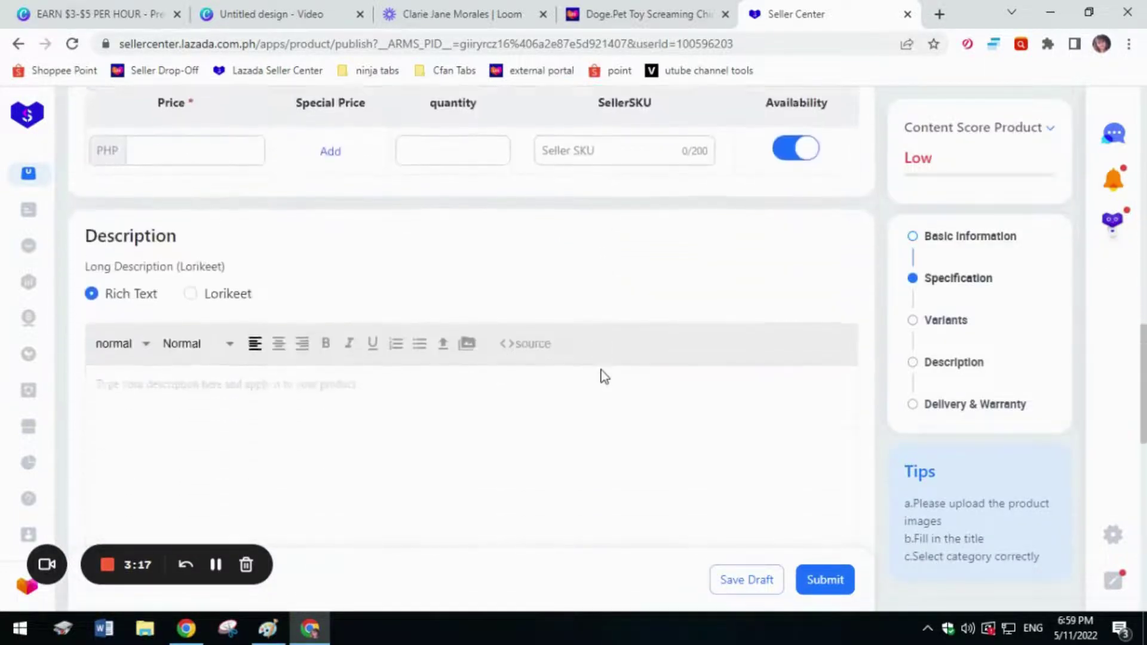
pyautogui.scroll(-7, 604, 376)
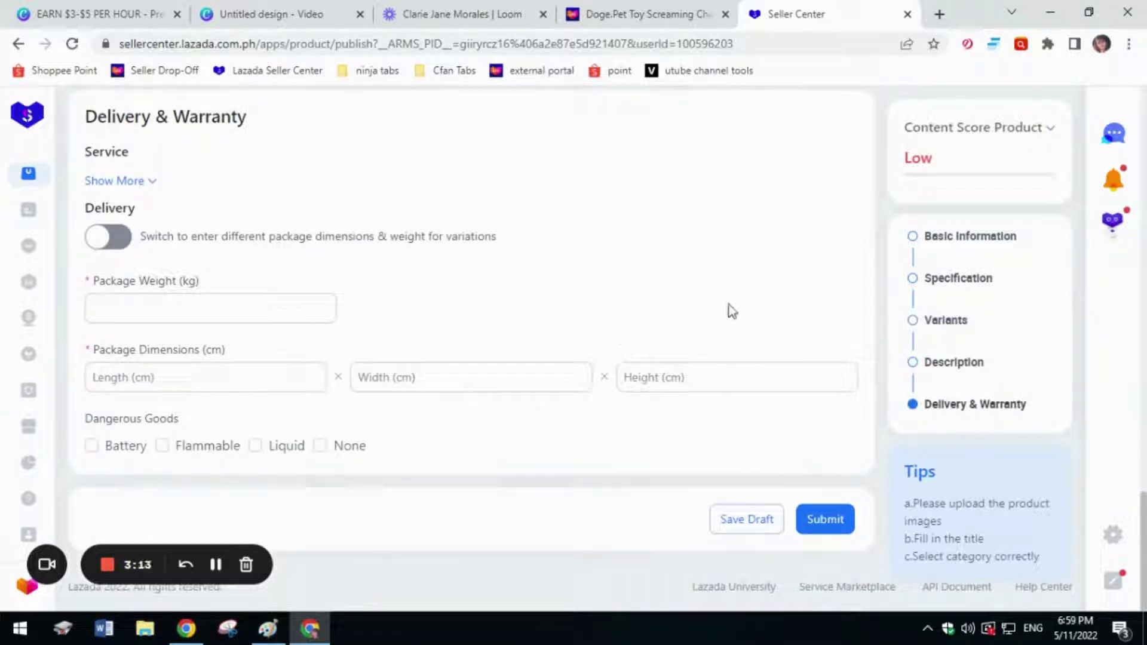
pyautogui.scroll(8, 704, 366)
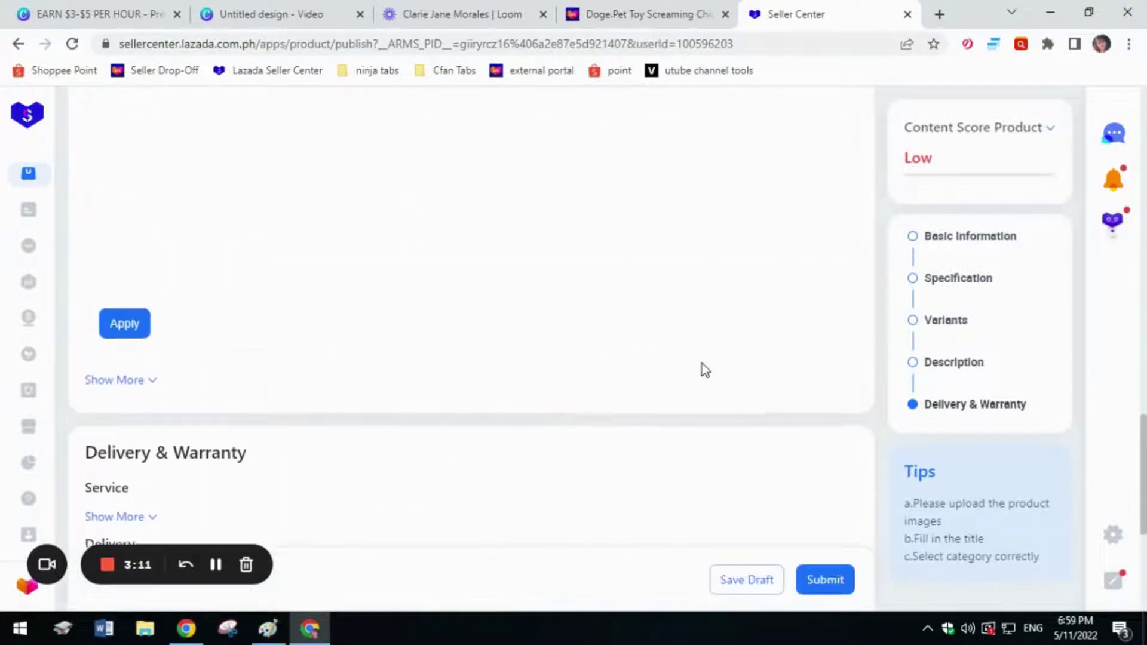
pyautogui.scroll(4, 703, 365)
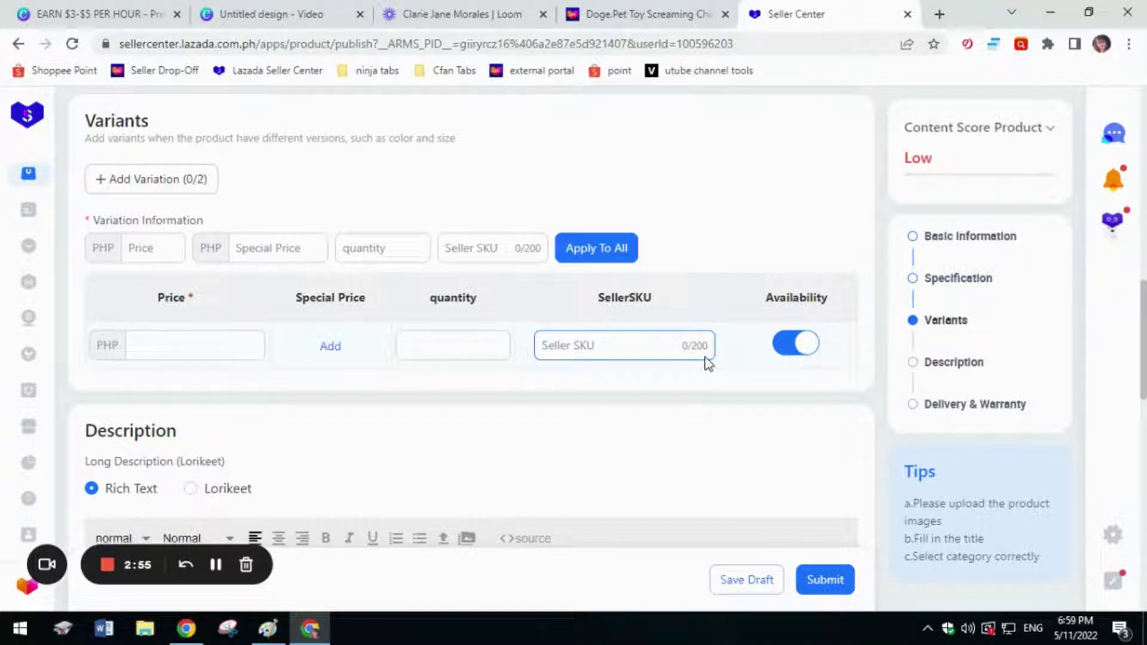
pyautogui.scroll(-7, 631, 373)
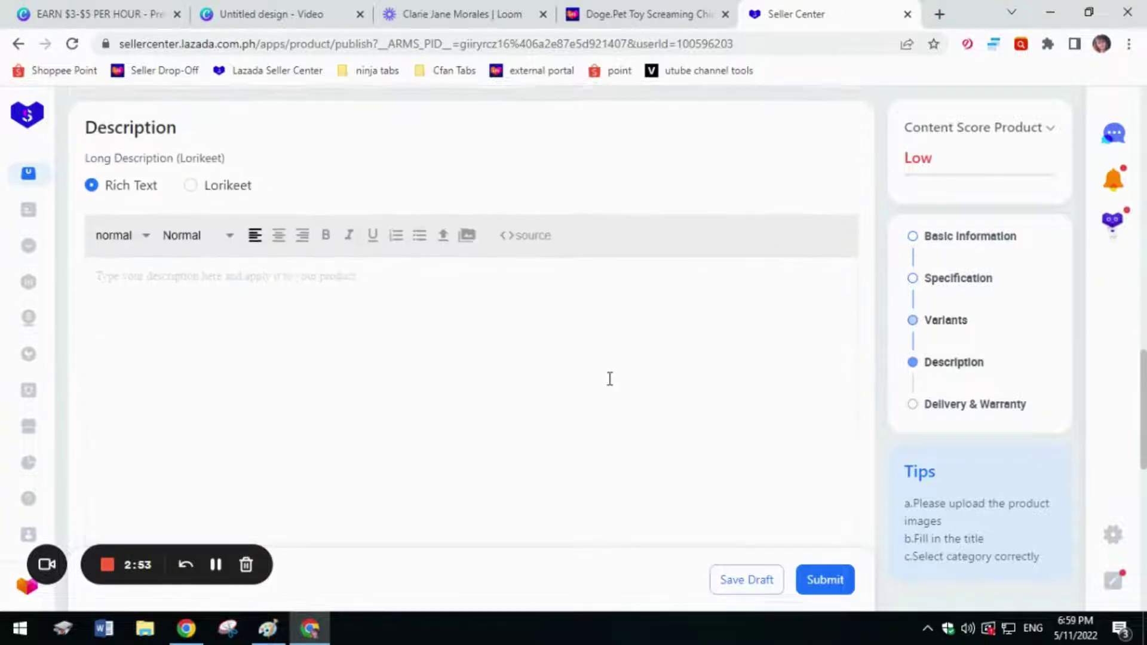
# Step: Copy the Lazada listing's product details, from the welcome line through the package contents, into the Long Description of the new product
pyautogui.click(318, 173)
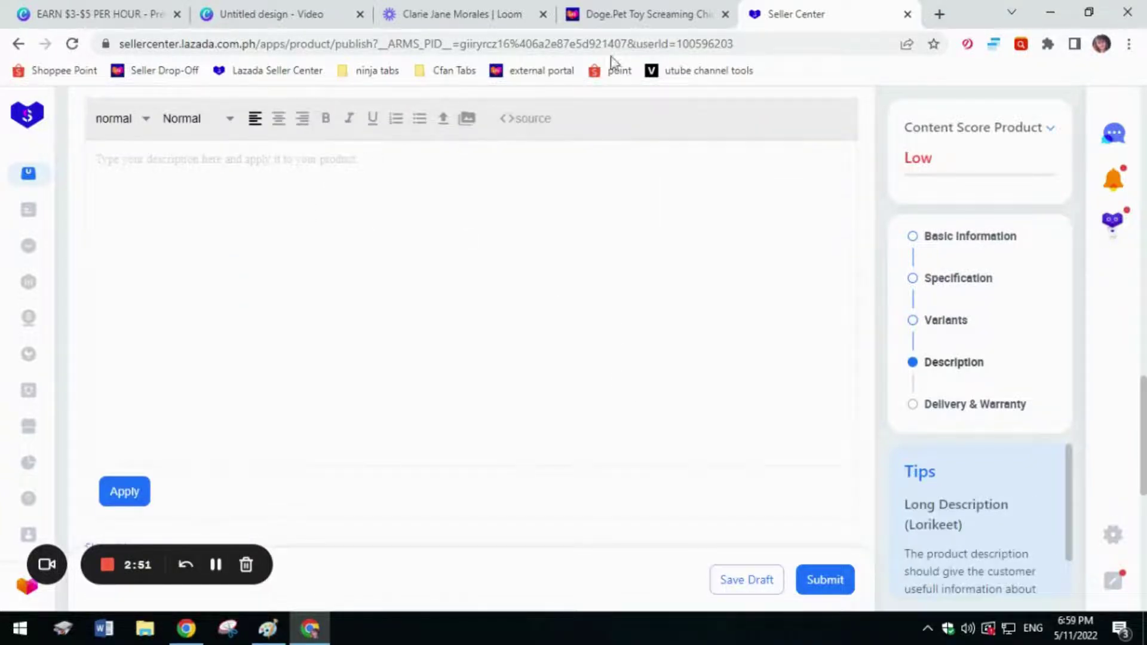
pyautogui.click(627, 13)
pyautogui.scroll(-2, 466, 412)
pyautogui.scroll(-15, 466, 411)
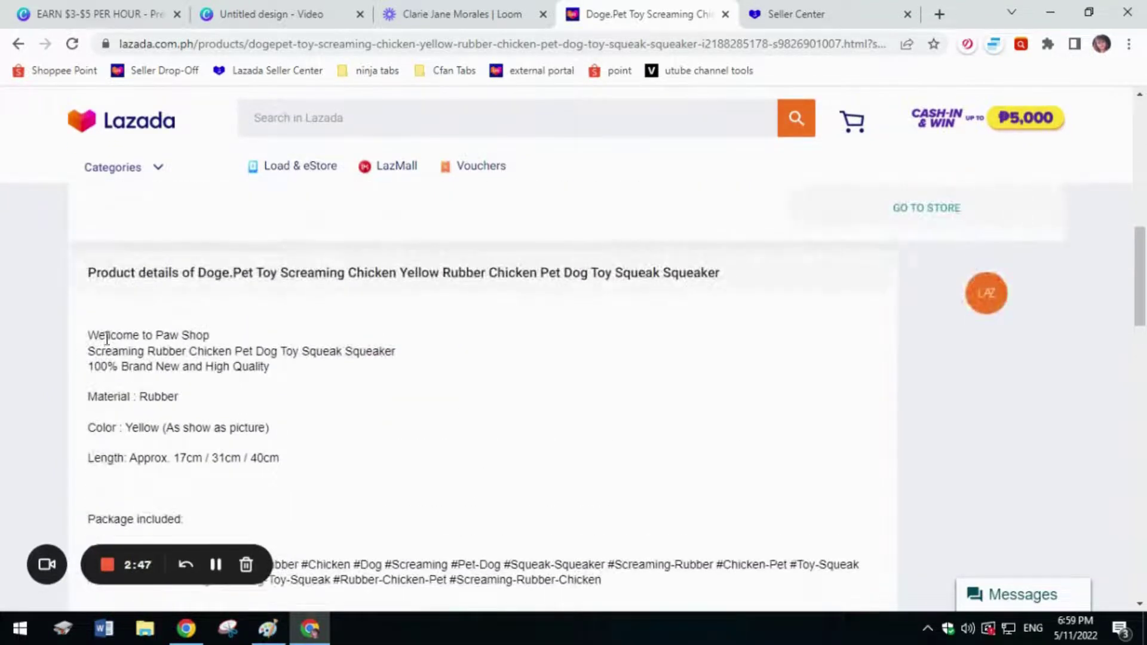
pyautogui.moveTo(89, 335); pyautogui.dragTo(390, 494)
pyautogui.scroll(-4, 389, 446)
pyautogui.scroll(1, 390, 446)
pyautogui.scroll(1, 389, 447)
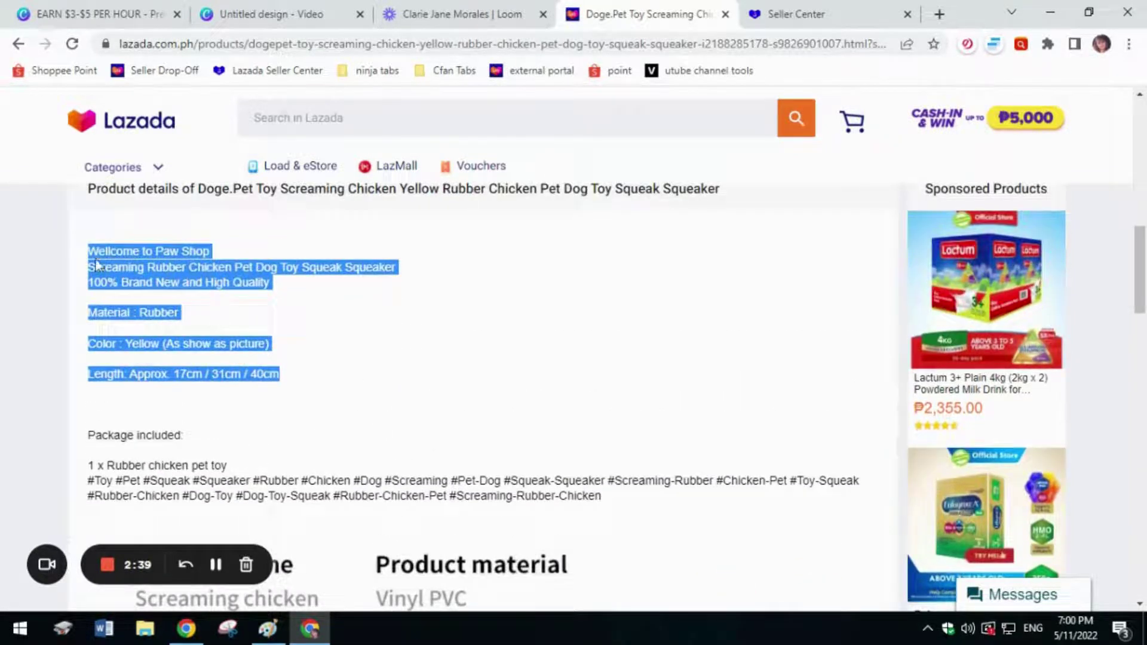
pyautogui.moveTo(91, 249); pyautogui.dragTo(351, 472)
pyautogui.hotkey('ctrl', 'c')
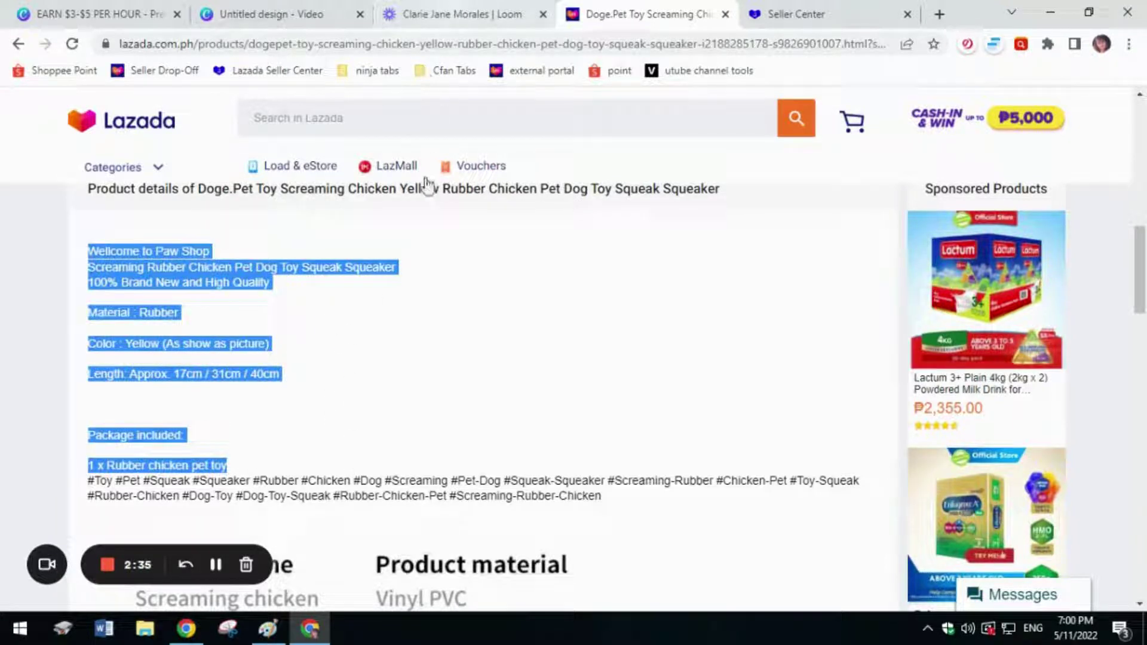
pyautogui.click(794, 14)
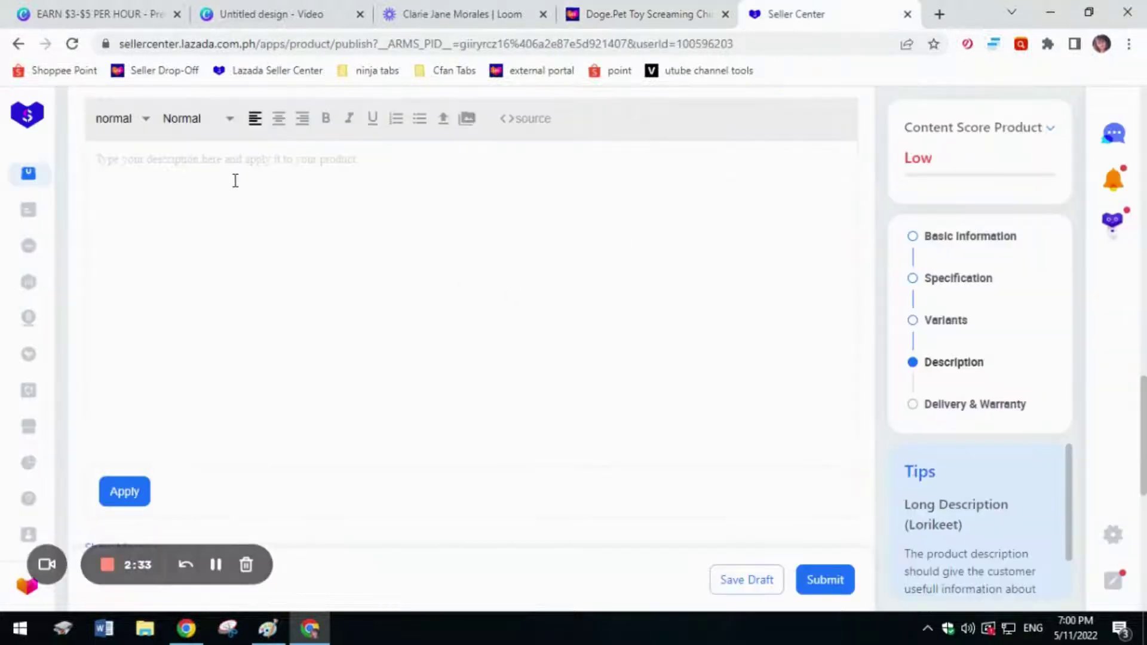
pyautogui.hotkey('ctrl', 'v')
# Step: Copy the edited product name and paste it as the first line of the Long Description
pyautogui.scroll(2, 179, 251)
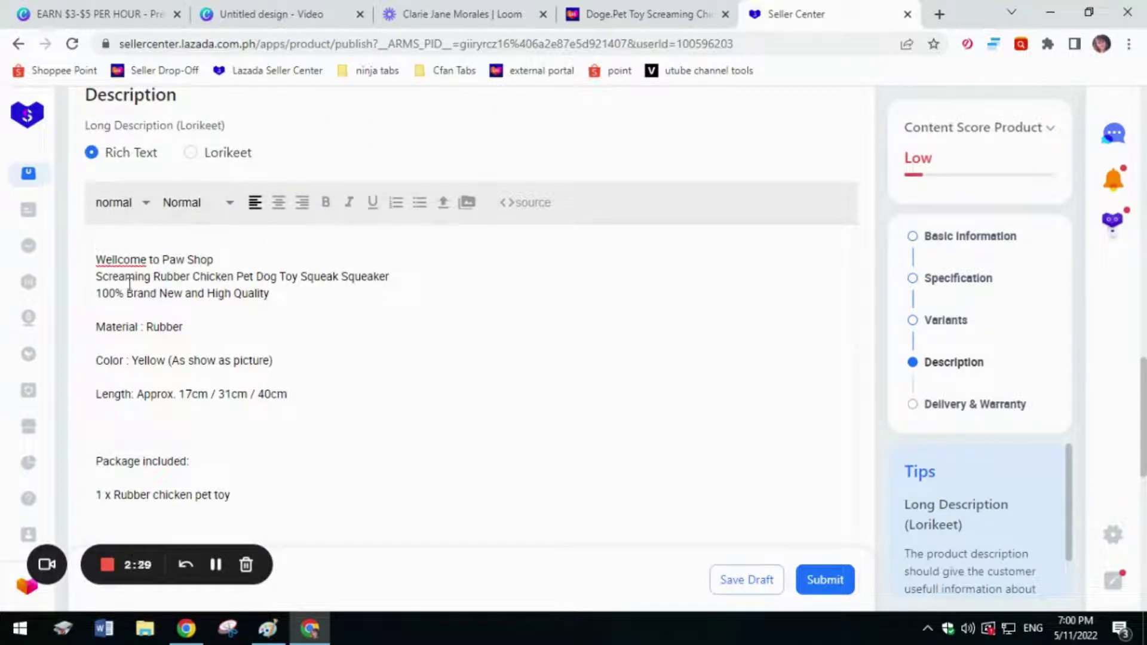
pyautogui.scroll(10, 448, 412)
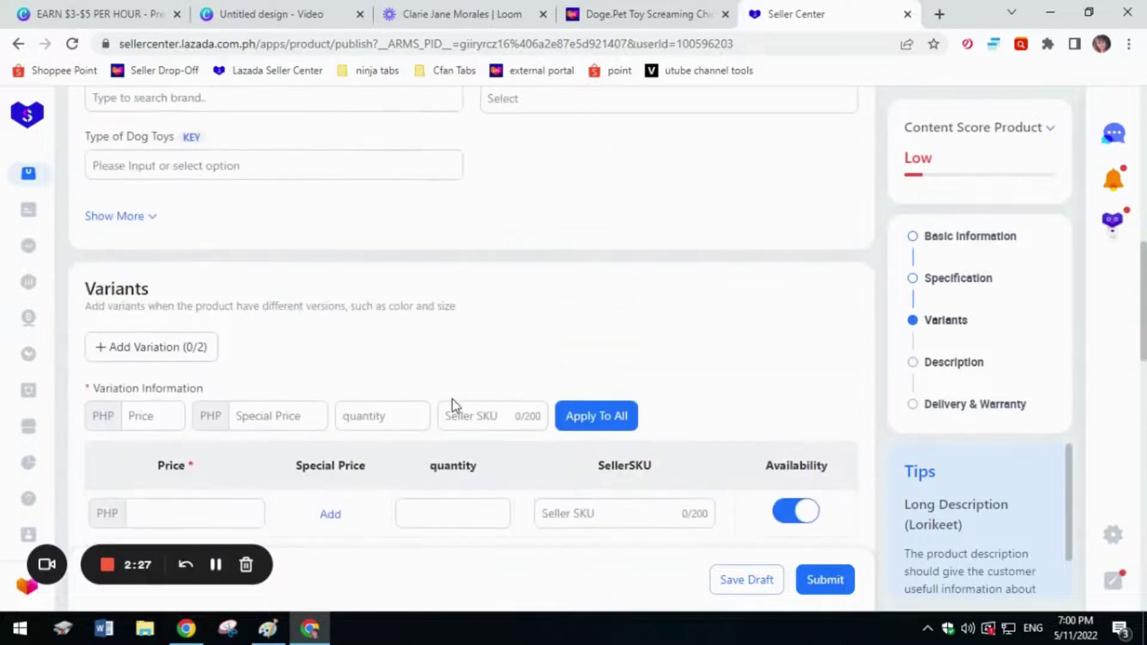
pyautogui.scroll(8, 454, 405)
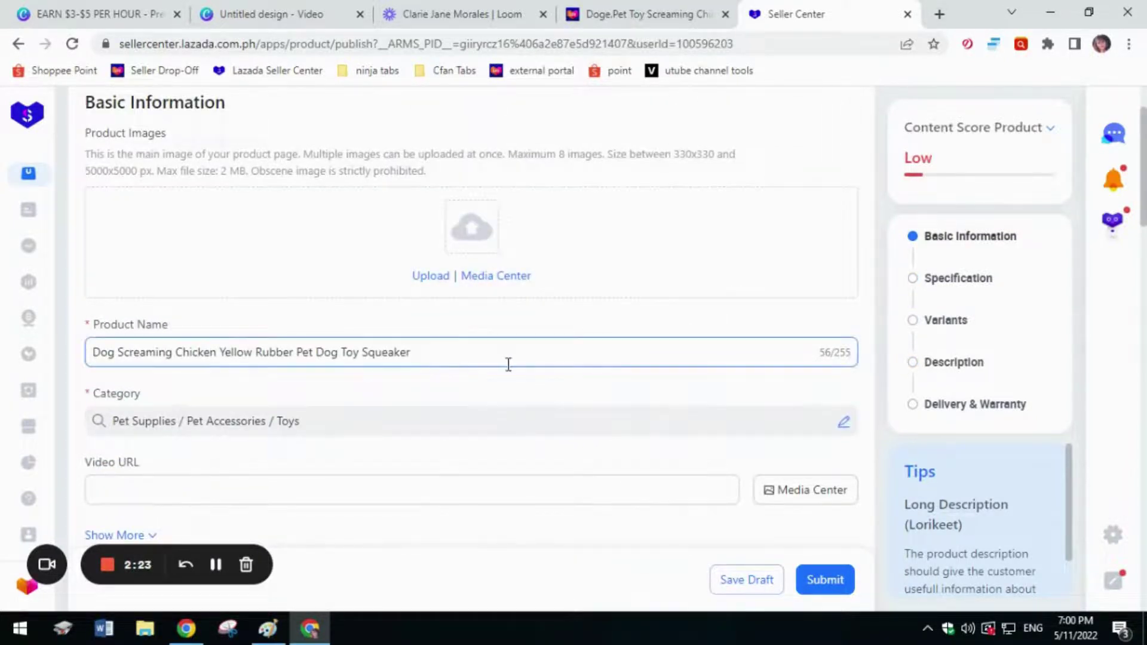
pyautogui.moveTo(90, 353); pyautogui.dragTo(472, 353)
pyautogui.hotkey('ctrl', 'c')
pyautogui.scroll(-15, 448, 464)
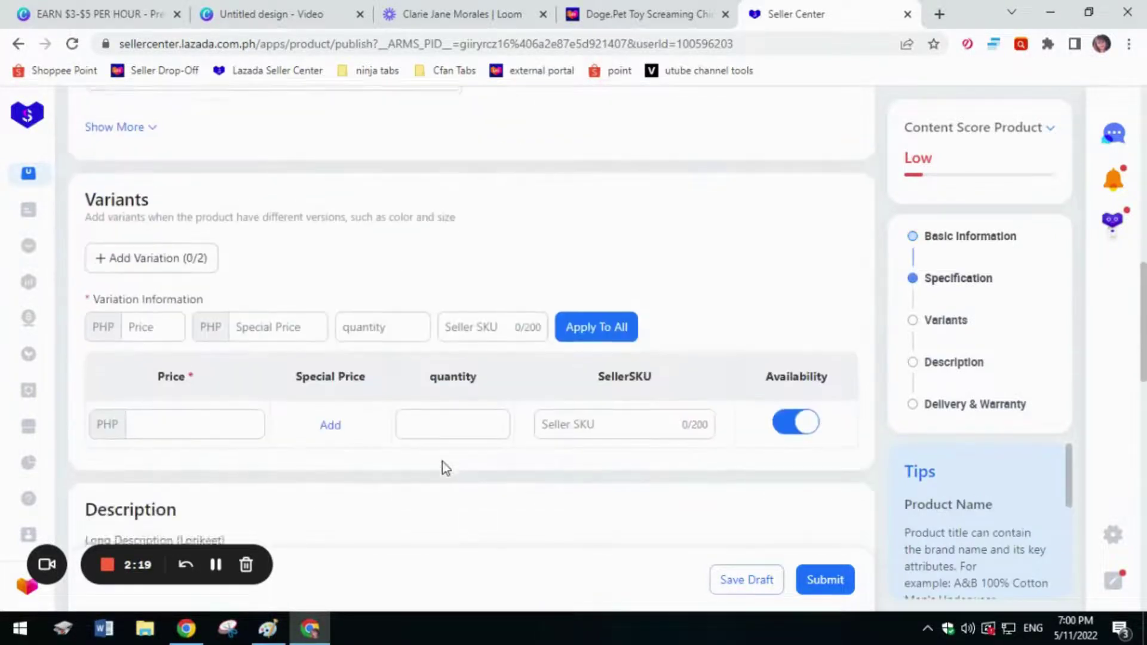
pyautogui.click(101, 411)
pyautogui.hotkey('ctrl', 'v')
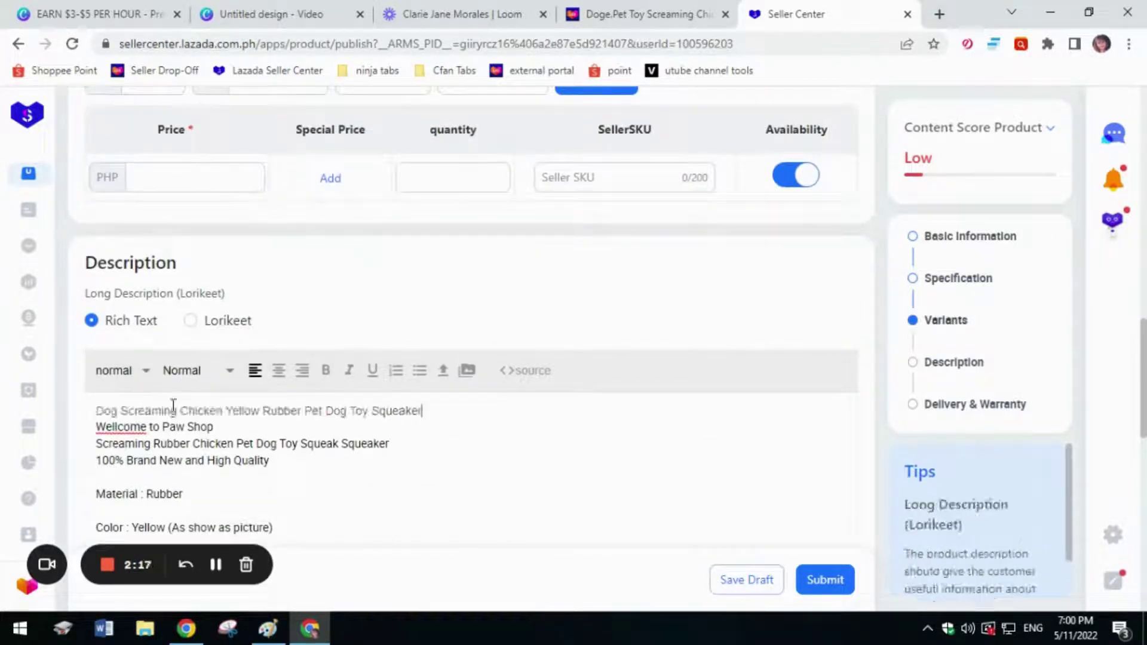
# Step: Make the title line of the description bold and centred, and try the Head 2 style on it
pyautogui.moveTo(94, 410); pyautogui.dragTo(438, 406)
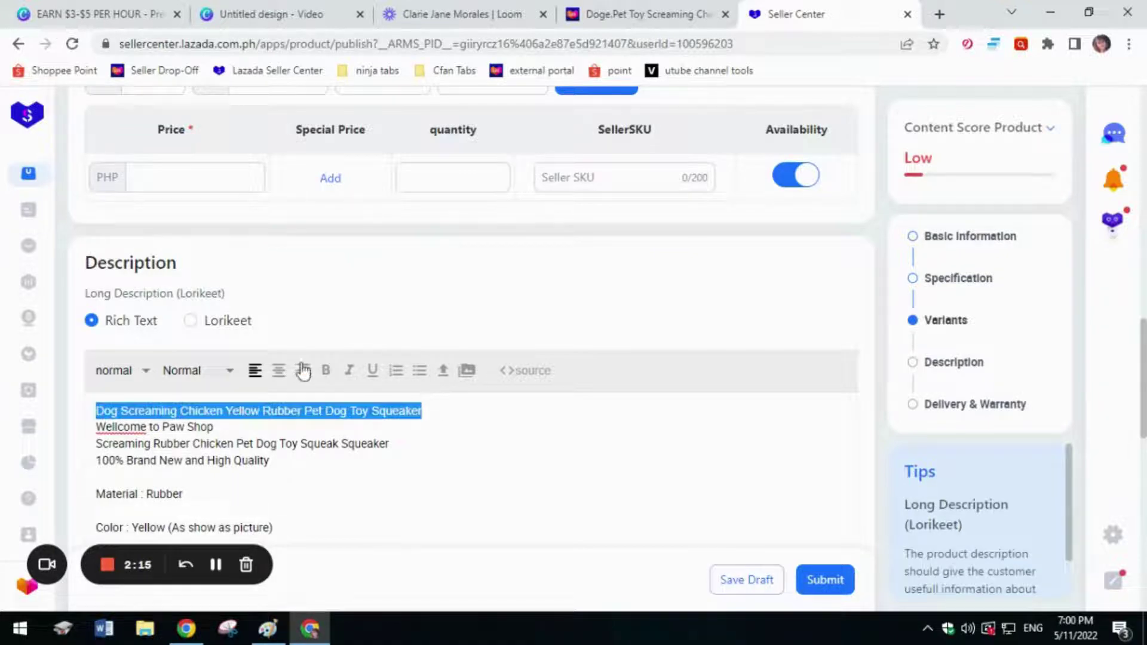
pyautogui.click(327, 371)
pyautogui.click(147, 373)
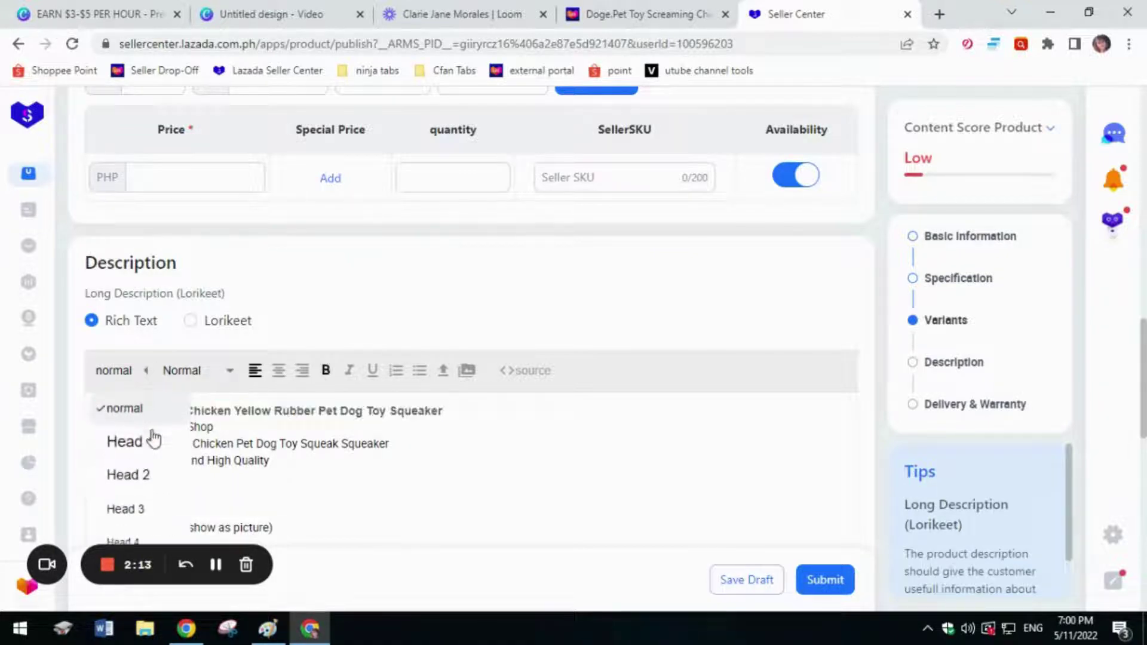
pyautogui.click(142, 476)
pyautogui.click(279, 370)
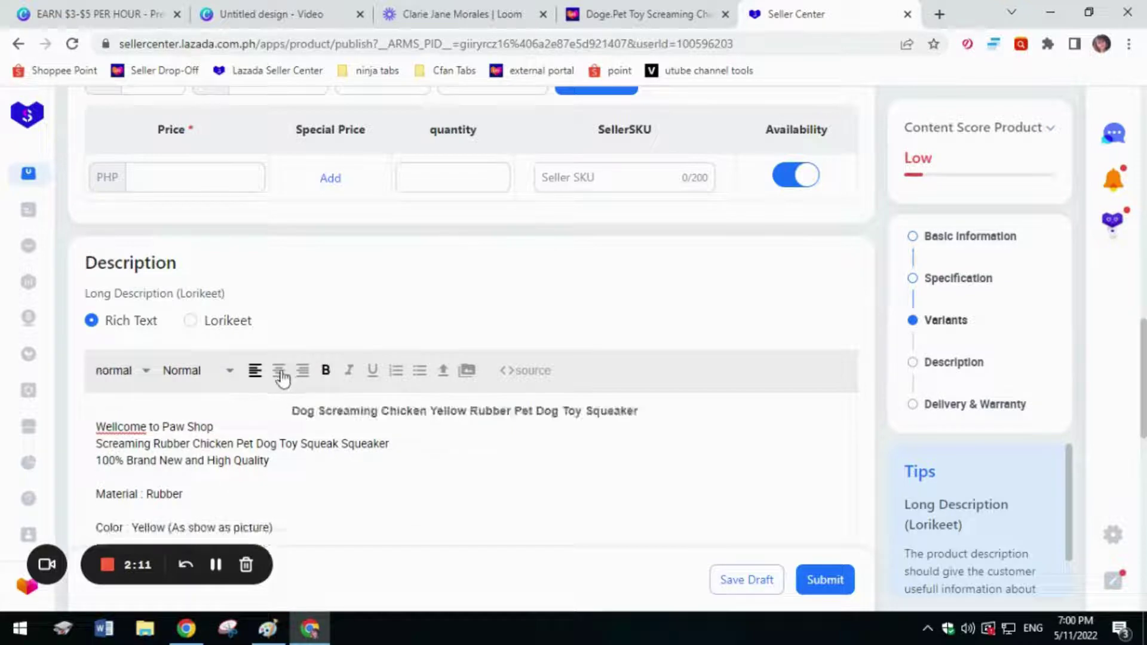
# Step: Add a blank line below the description's title and correct "Wellcome" to "Welcome"
pyautogui.click(94, 428)
pyautogui.press('Return')
pyautogui.click(119, 443)
pyautogui.press('BackSpace')
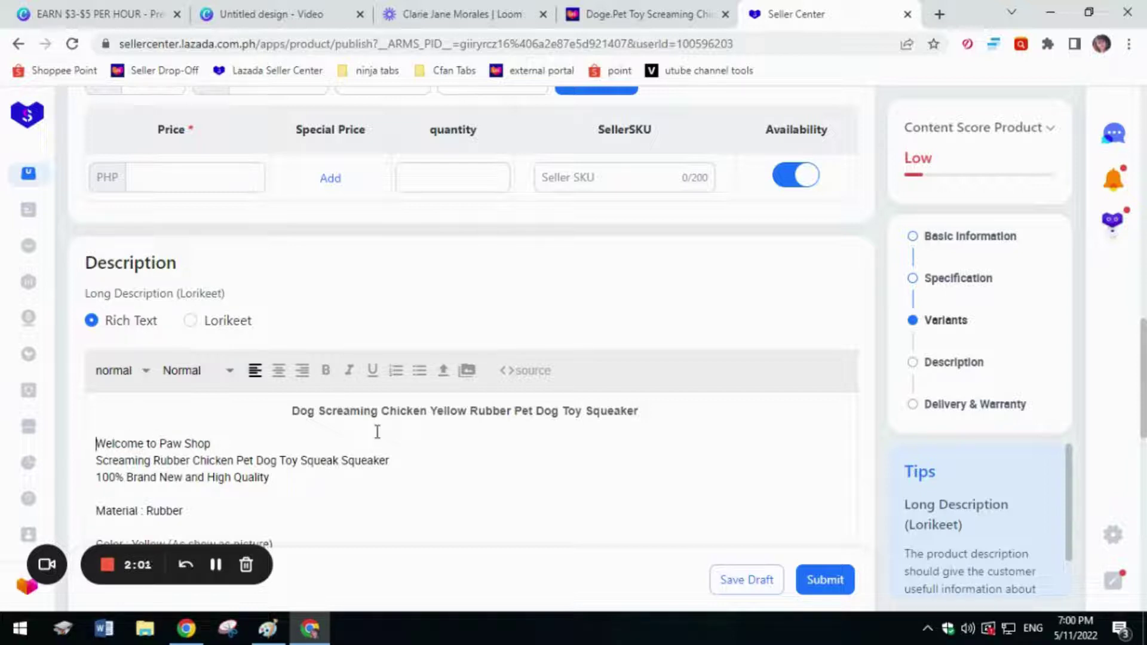
# Step: Delete the extra blank lines between the Length line and "Package included:" in the description
pyautogui.scroll(-3, 377, 432)
pyautogui.scroll(-1, 371, 385)
pyautogui.click(327, 320)
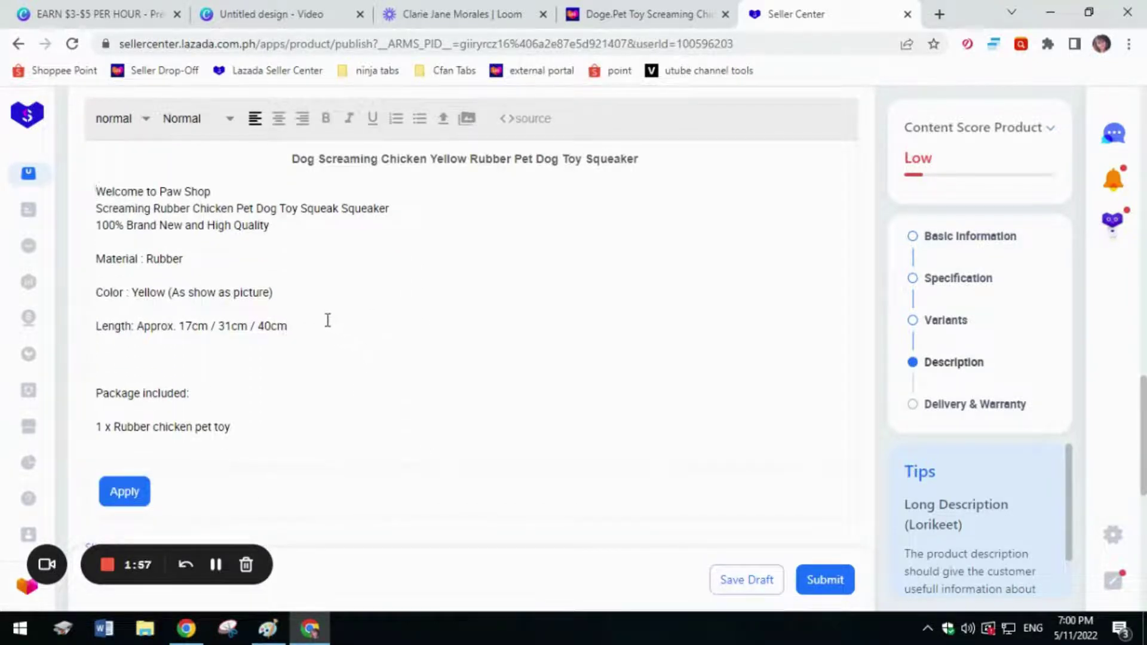
pyautogui.click(168, 353)
pyautogui.click(170, 350)
pyautogui.click(182, 360)
pyautogui.press('BackSpace')
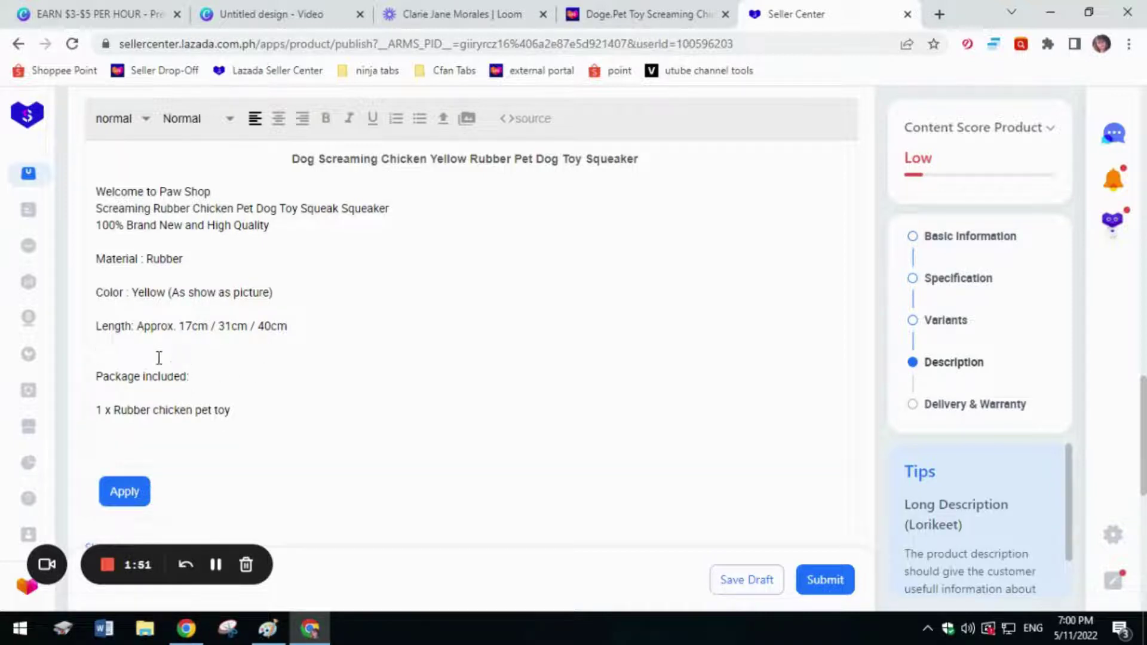
pyautogui.press('BackSpace')
pyautogui.scroll(4, 495, 357)
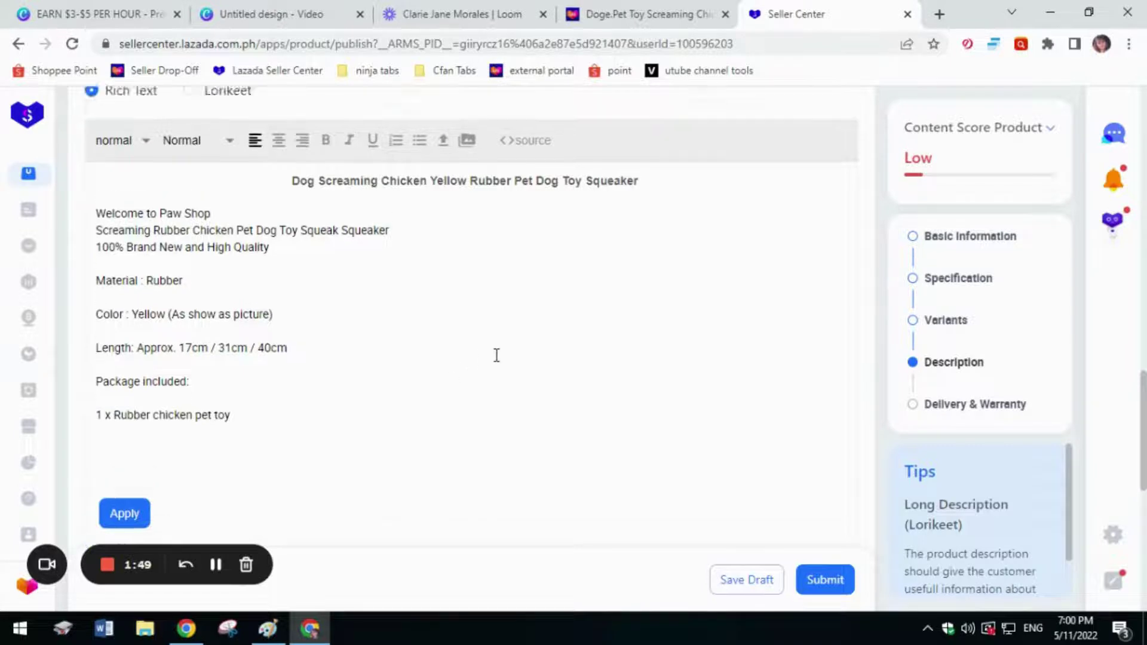
pyautogui.scroll(-4, 494, 358)
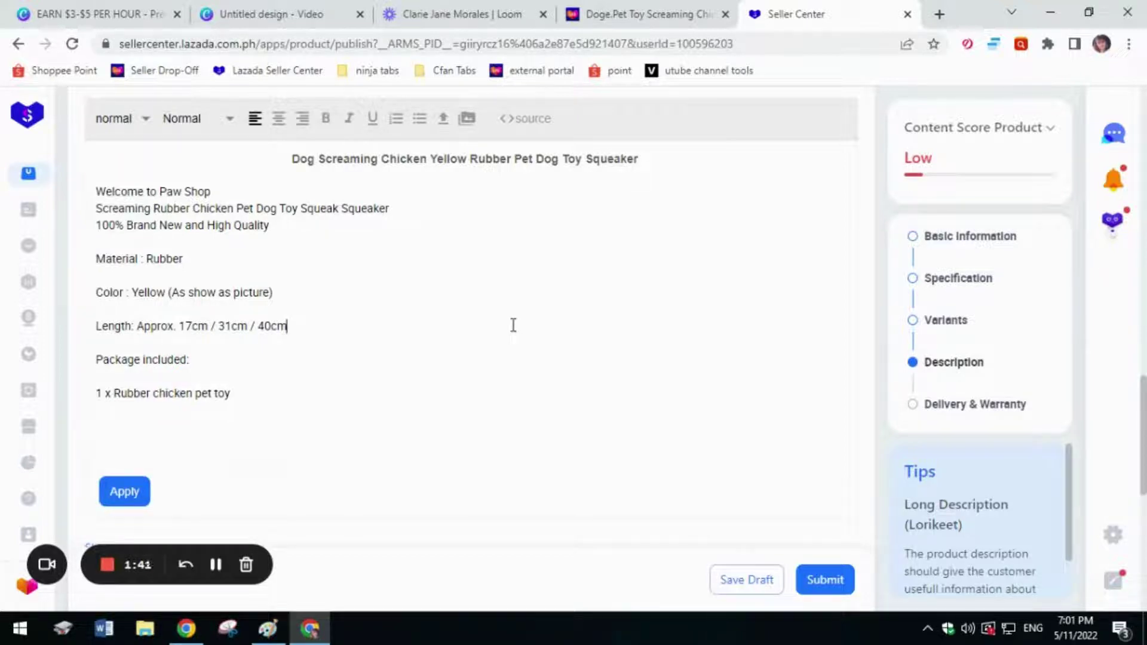
pyautogui.scroll(4, 482, 326)
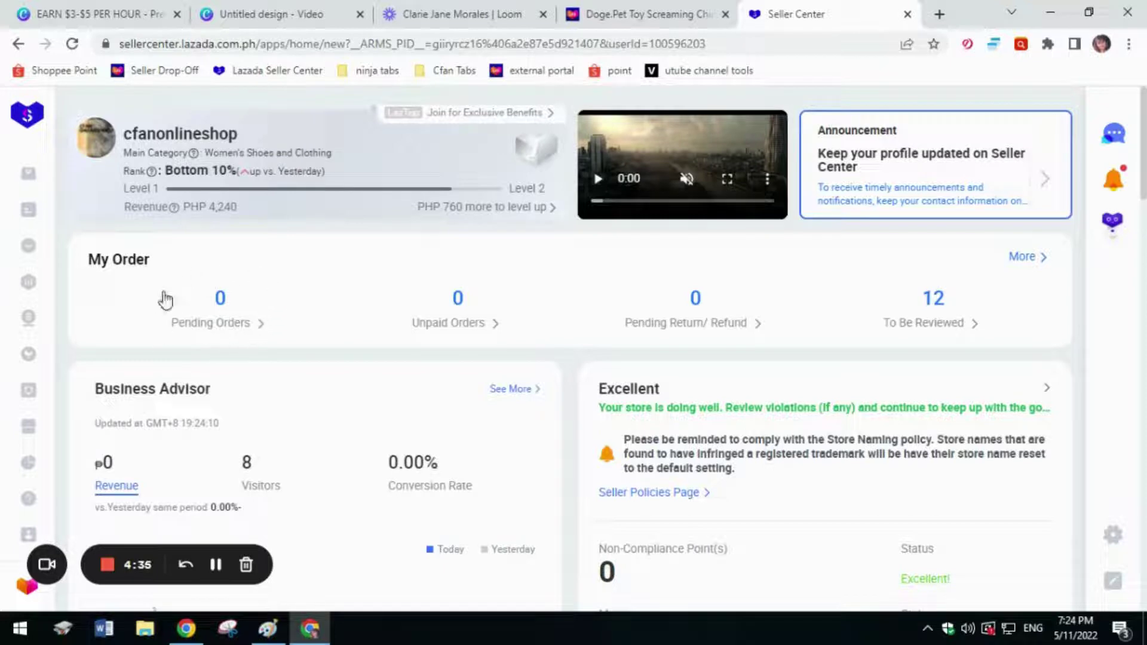
# Step: Open the pending orders from the Seller Center home page and expand the additional order filters
pyautogui.click(221, 304)
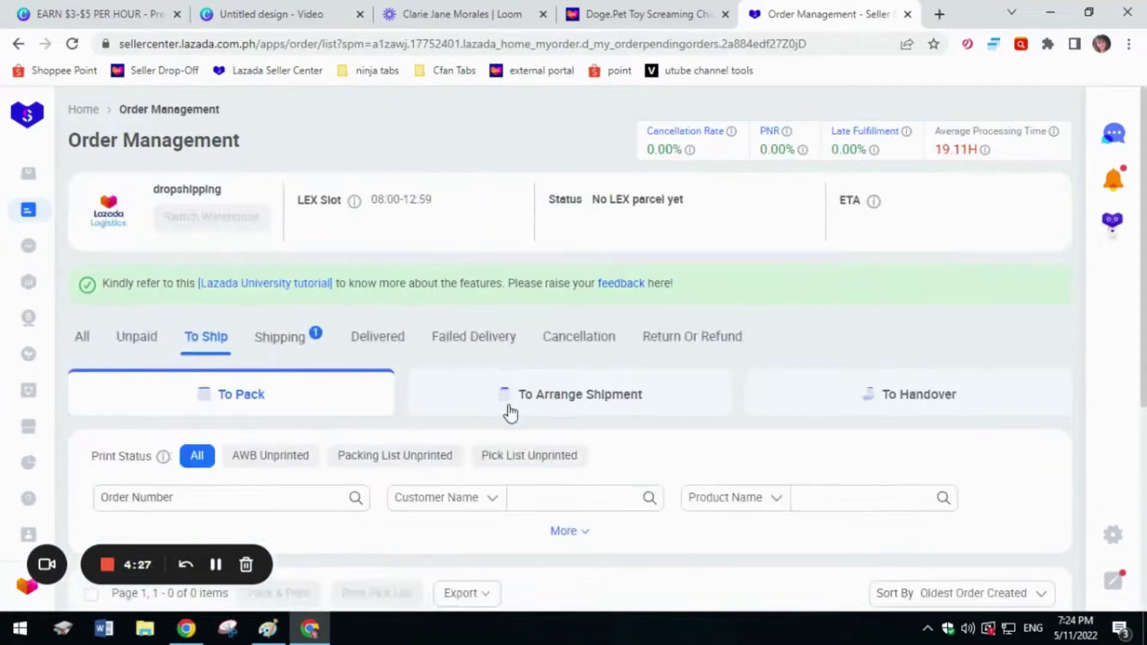
pyautogui.scroll(-3, 511, 406)
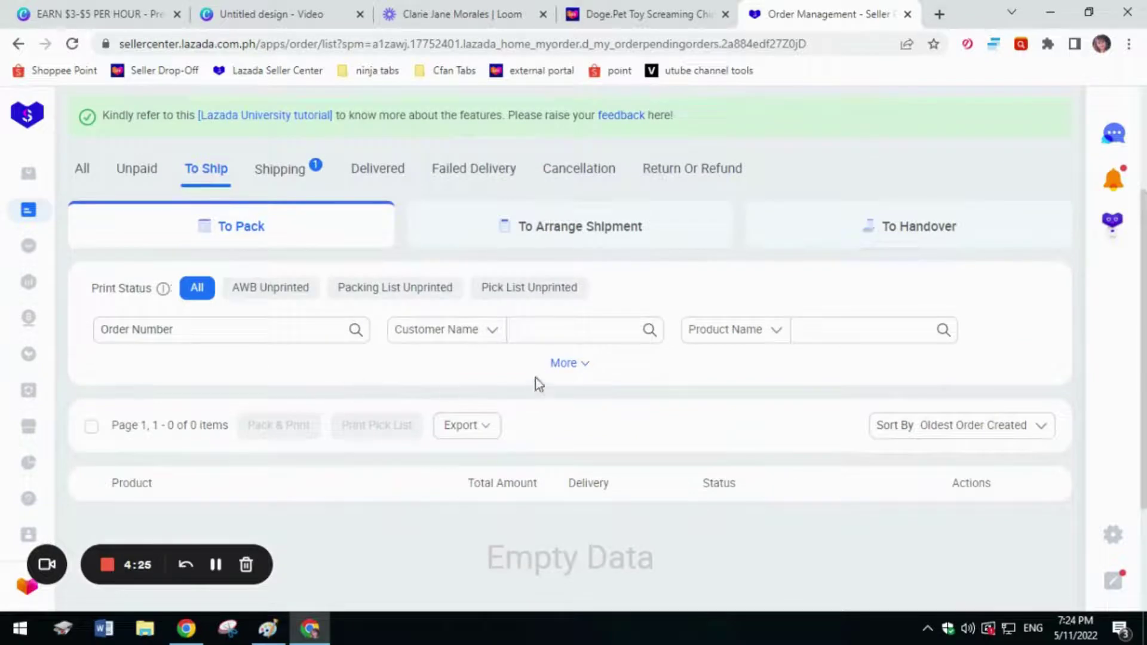
pyautogui.click(560, 364)
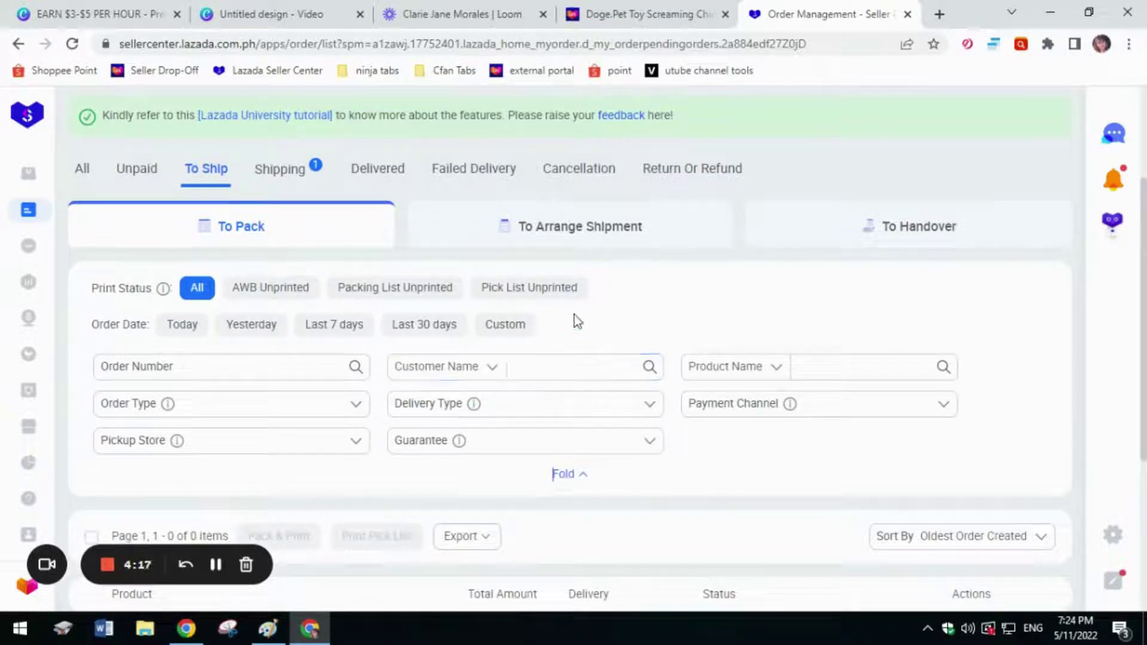
# Step: List the orders under Shipping and review the logistics status of the CFAN Stripe Blouse order, including its latest tracking event, before closing the details
pyautogui.click(289, 174)
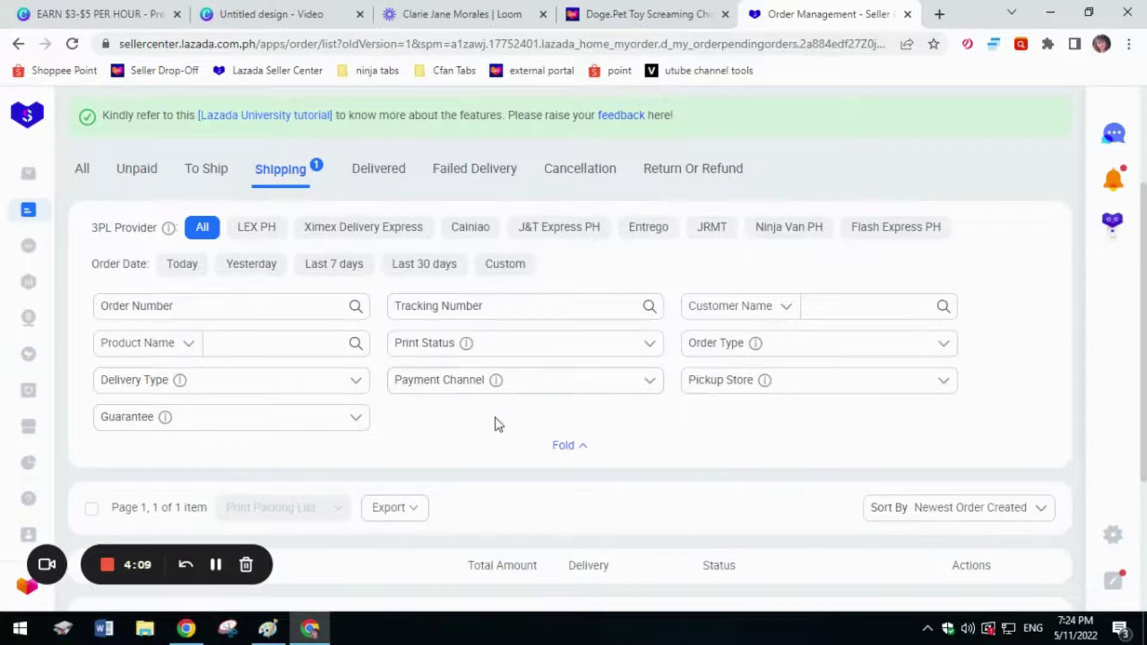
pyautogui.scroll(-3, 489, 421)
pyautogui.scroll(-1, 508, 414)
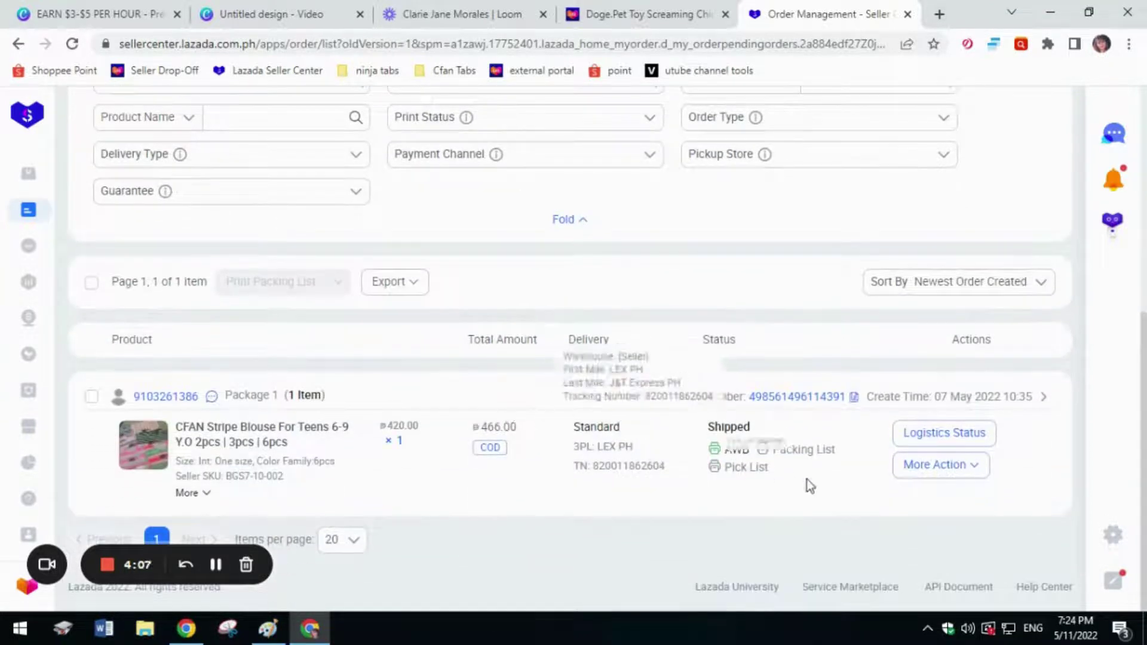
pyautogui.click(936, 436)
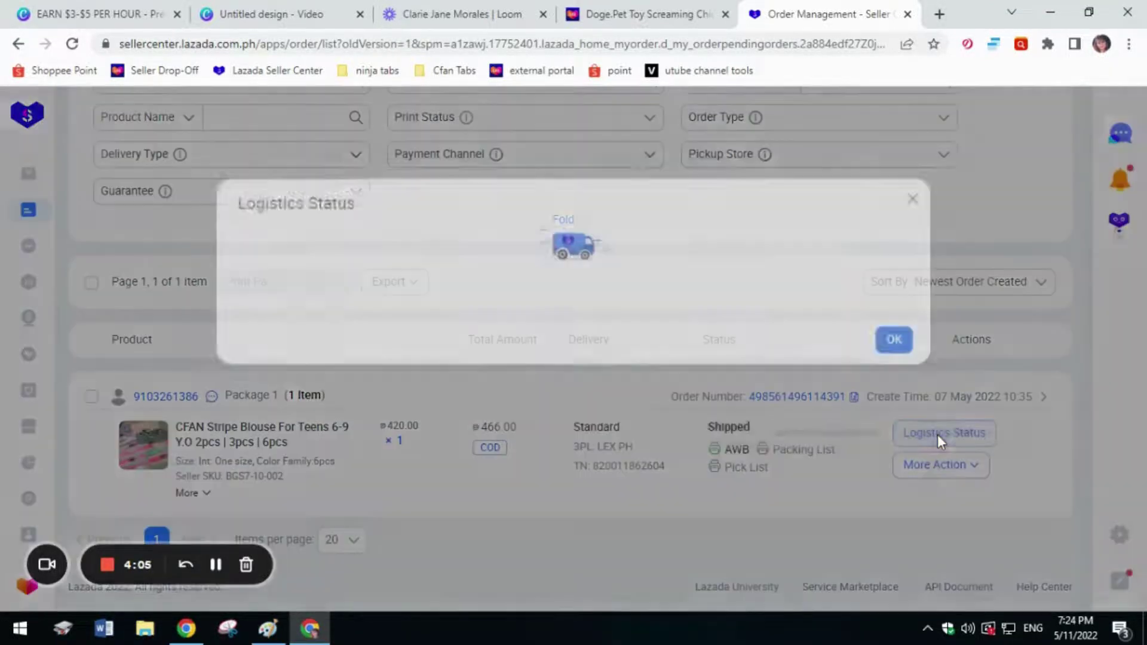
pyautogui.scroll(-3, 651, 438)
pyautogui.scroll(3, 653, 439)
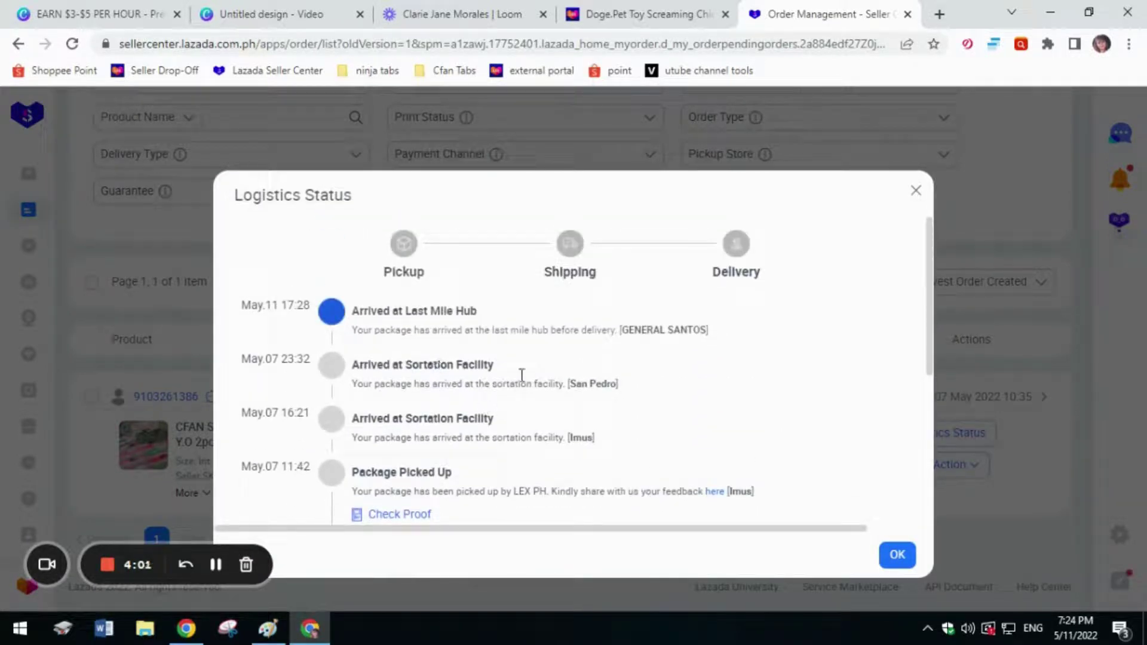
pyautogui.moveTo(354, 310); pyautogui.dragTo(481, 306)
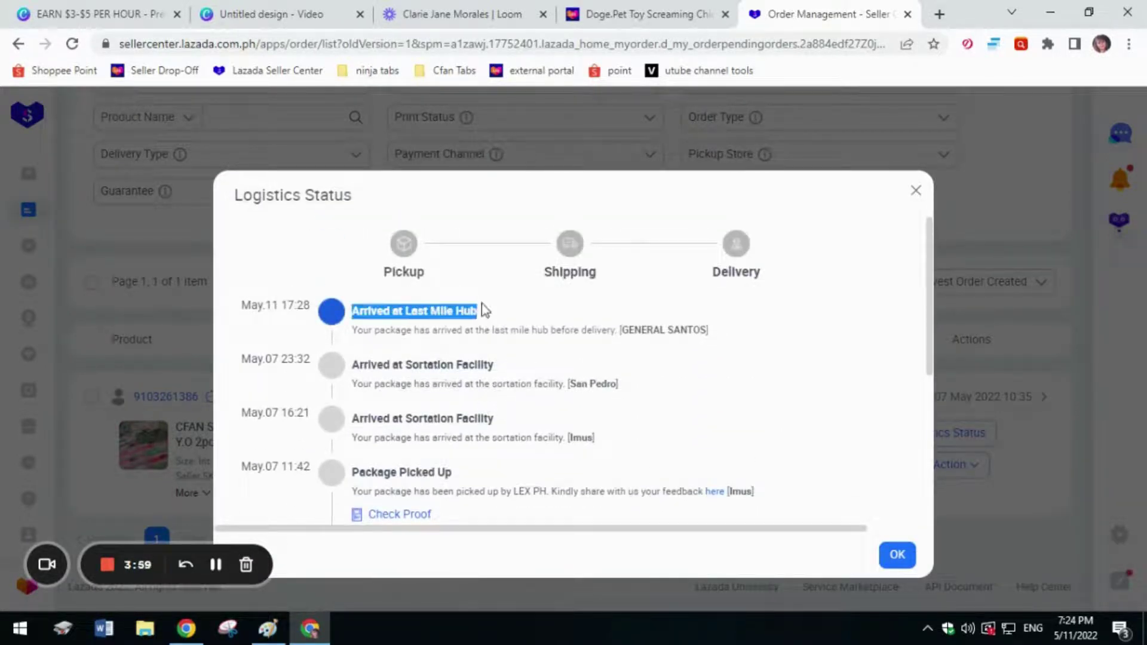
pyautogui.moveTo(353, 311); pyautogui.dragTo(520, 317)
pyautogui.click(603, 307)
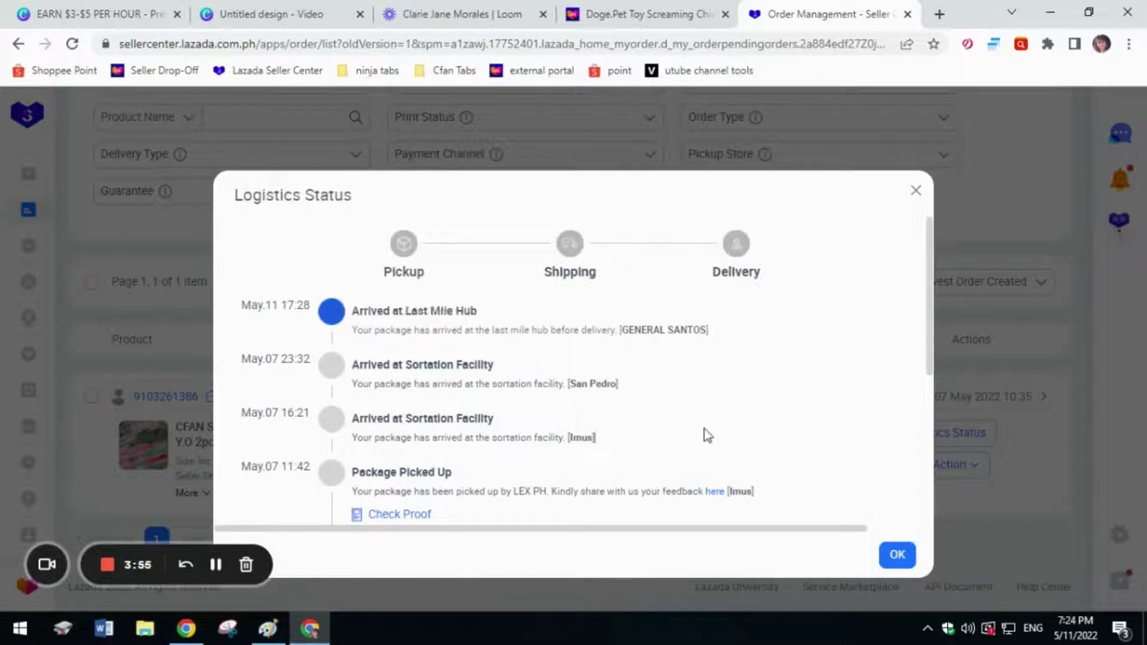
pyautogui.click(896, 557)
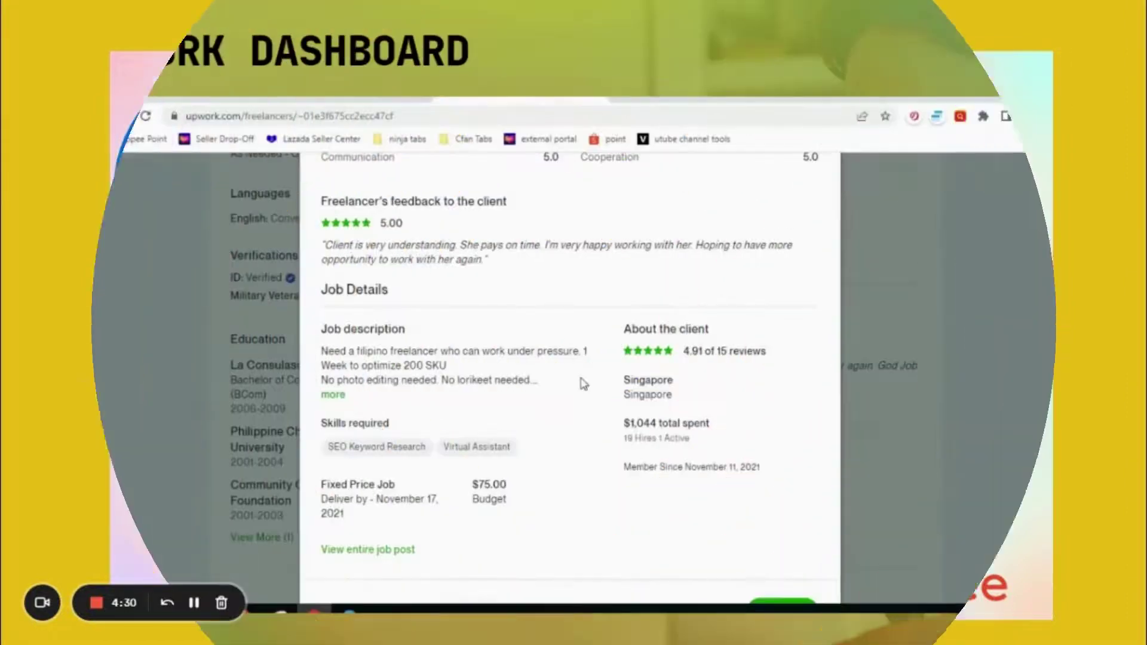
# Step: On Upwork, expand the full job description in the job details and read through the listed Lazada product optimization tasks
pyautogui.click(332, 397)
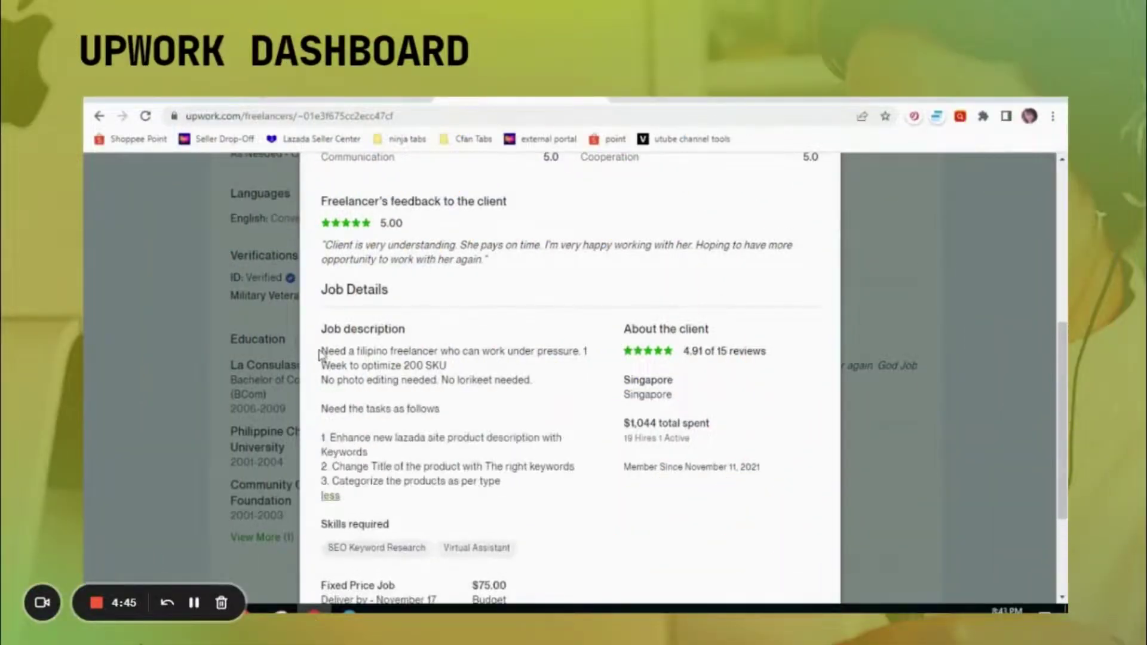
pyautogui.moveTo(323, 348); pyautogui.dragTo(560, 387)
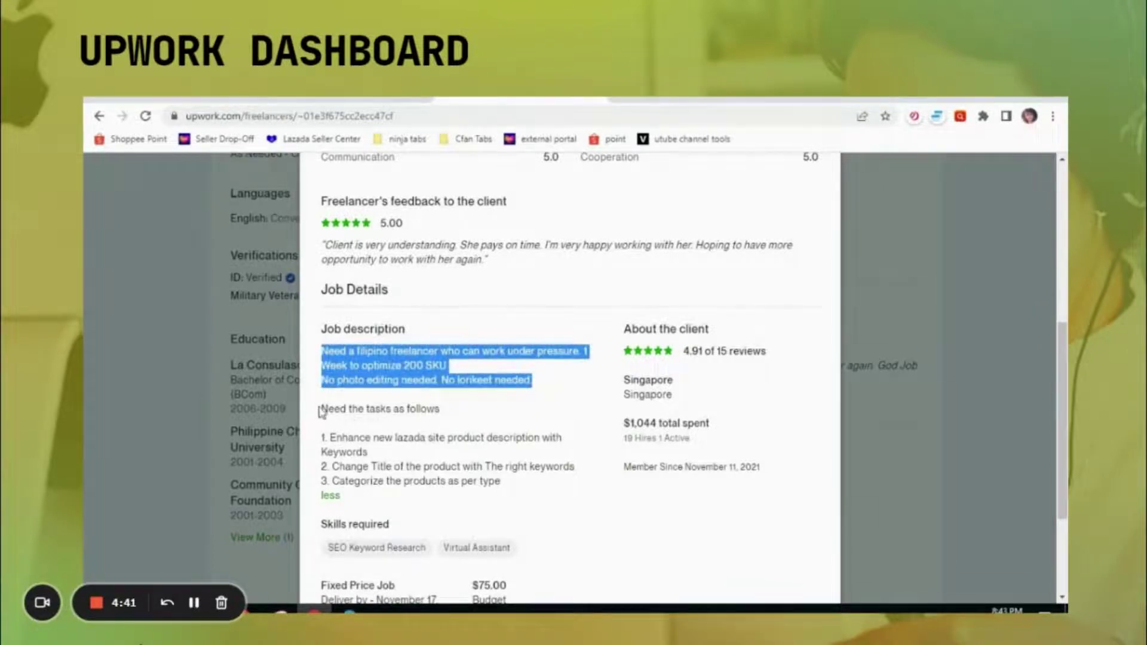
pyautogui.moveTo(323, 408); pyautogui.dragTo(488, 418)
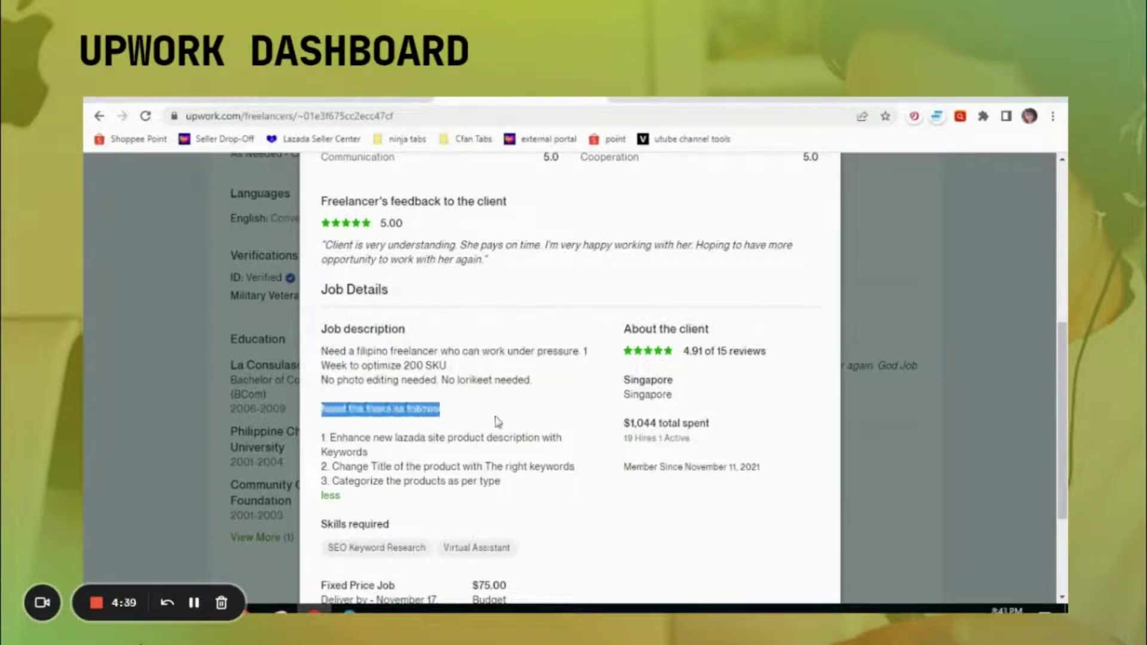
pyautogui.click(337, 451)
pyautogui.moveTo(323, 437); pyautogui.dragTo(590, 473)
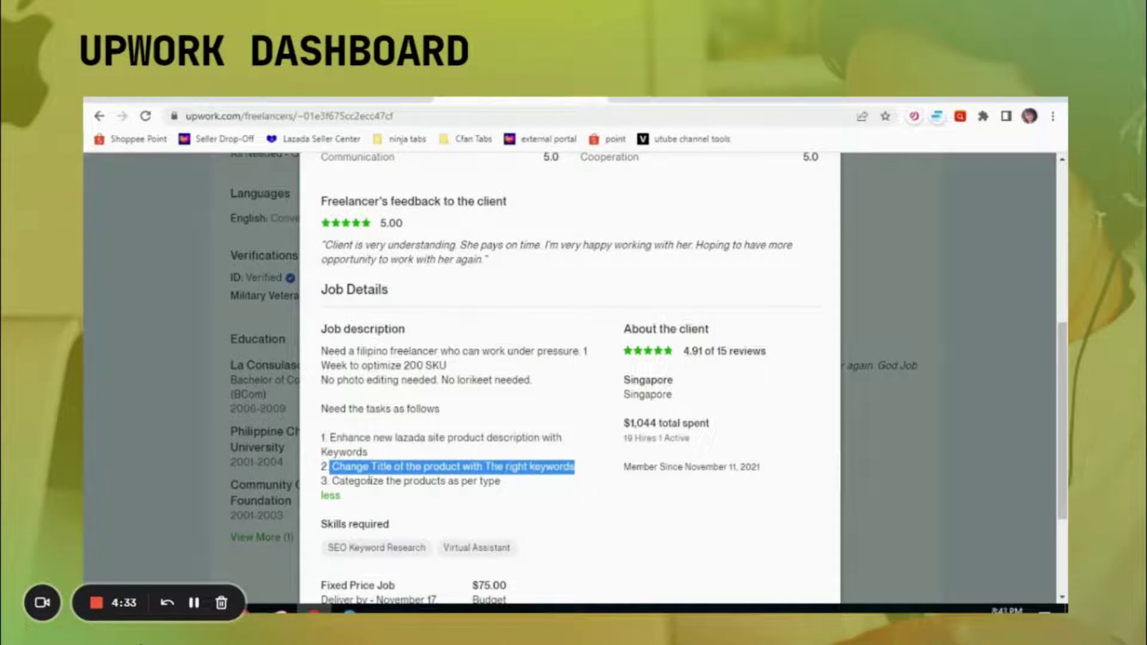
pyautogui.moveTo(335, 483); pyautogui.dragTo(502, 484)
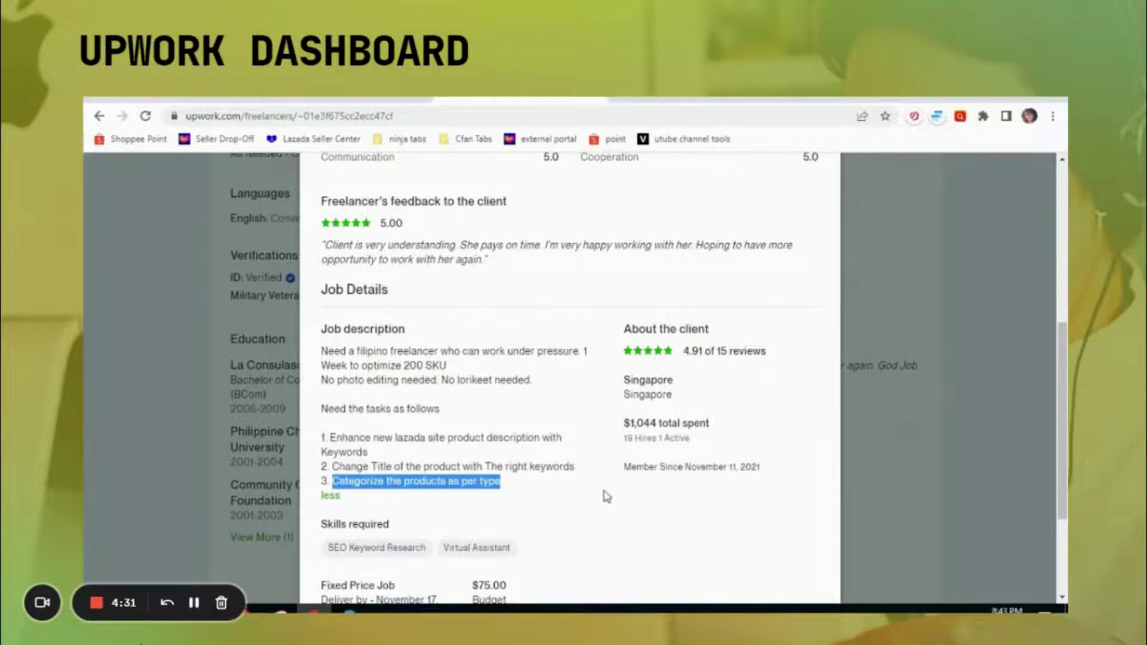
# Step: Check the job's fixed-price budget and review the remaining feedback and job details
pyautogui.scroll(-3, 597, 494)
pyautogui.moveTo(478, 441); pyautogui.dragTo(554, 447)
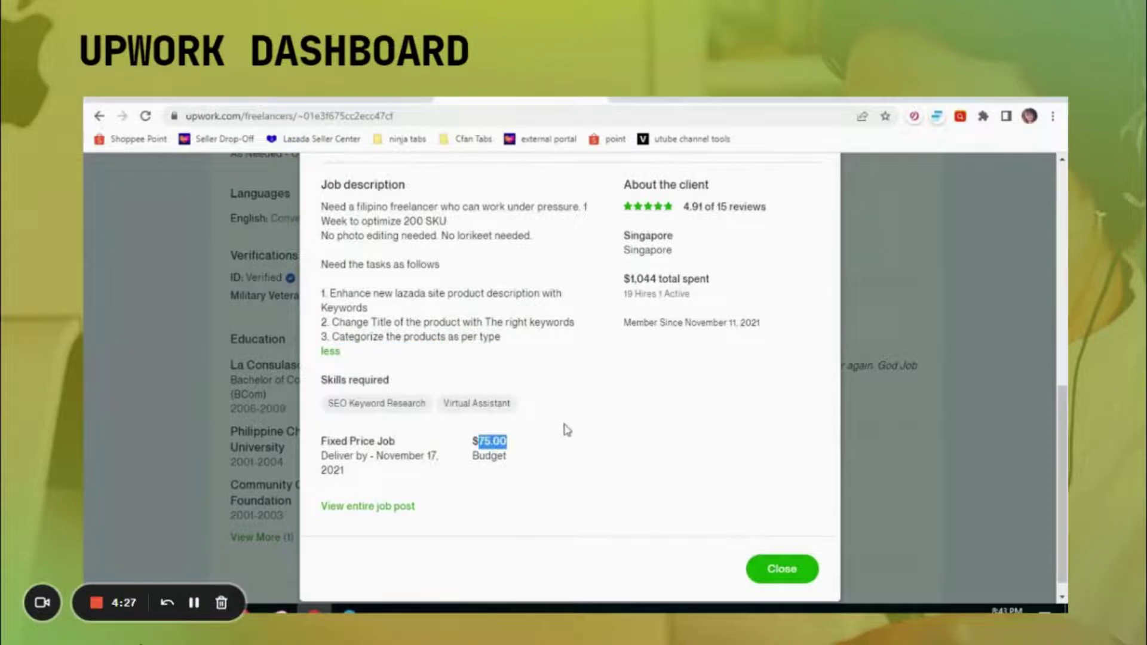
pyautogui.scroll(6, 600, 446)
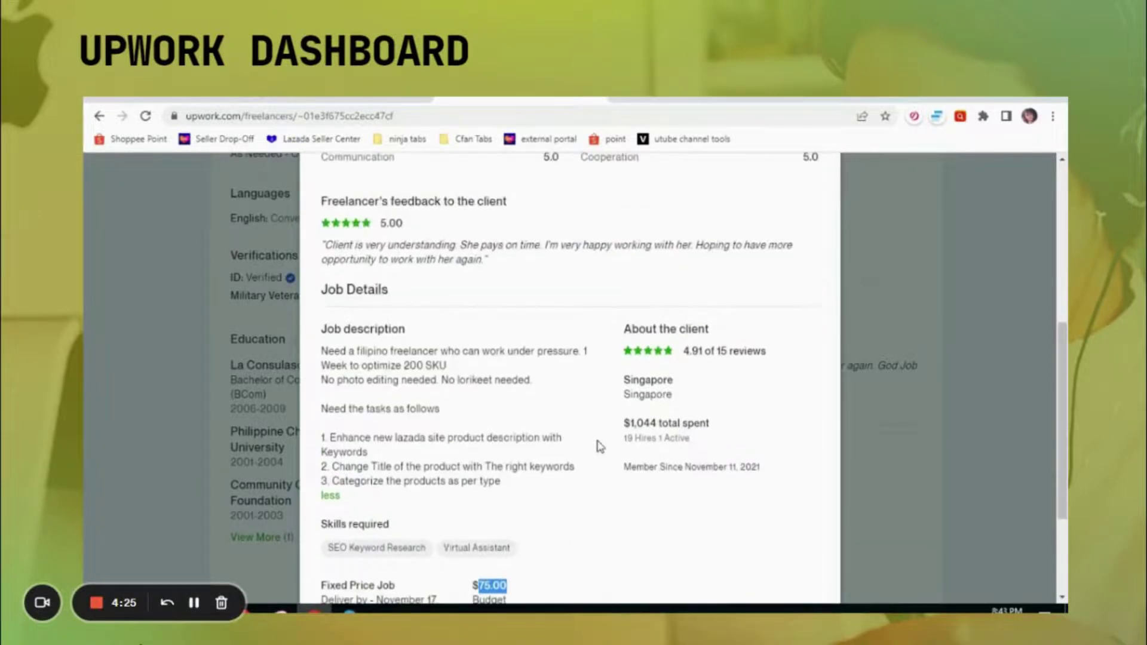
pyautogui.scroll(3, 600, 447)
pyautogui.scroll(-5, 600, 447)
pyautogui.scroll(-1, 600, 447)
# Step: Go back to the best-matches job feed and search the available jobs for "lazada"
pyautogui.hotkey('alt', 'Left')
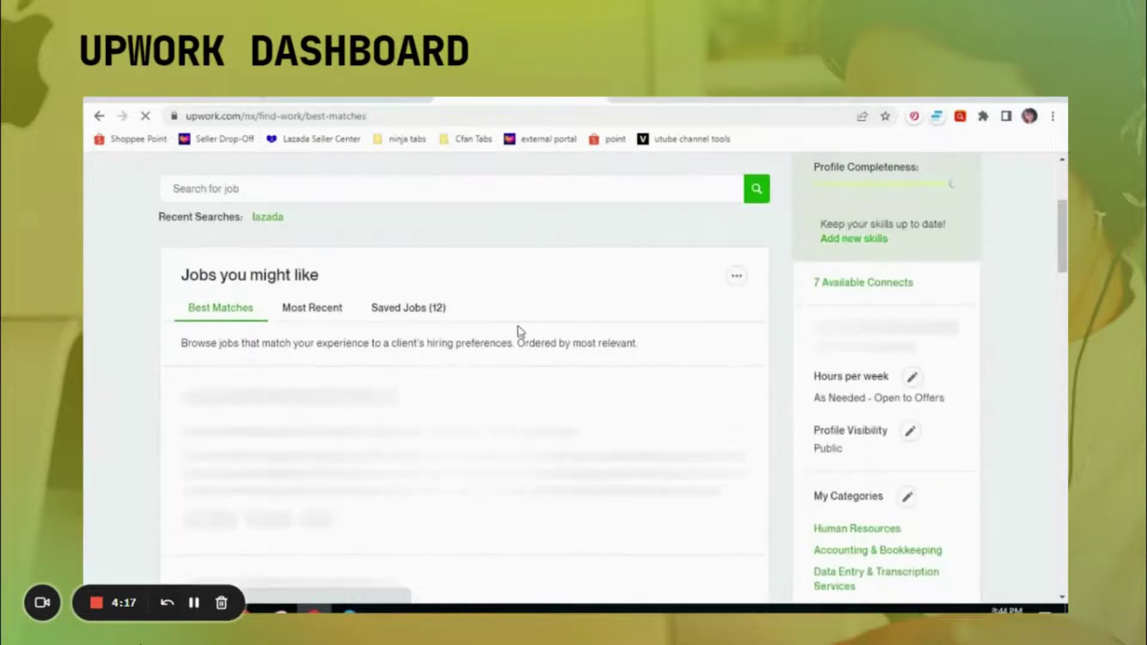
pyautogui.click(291, 189)
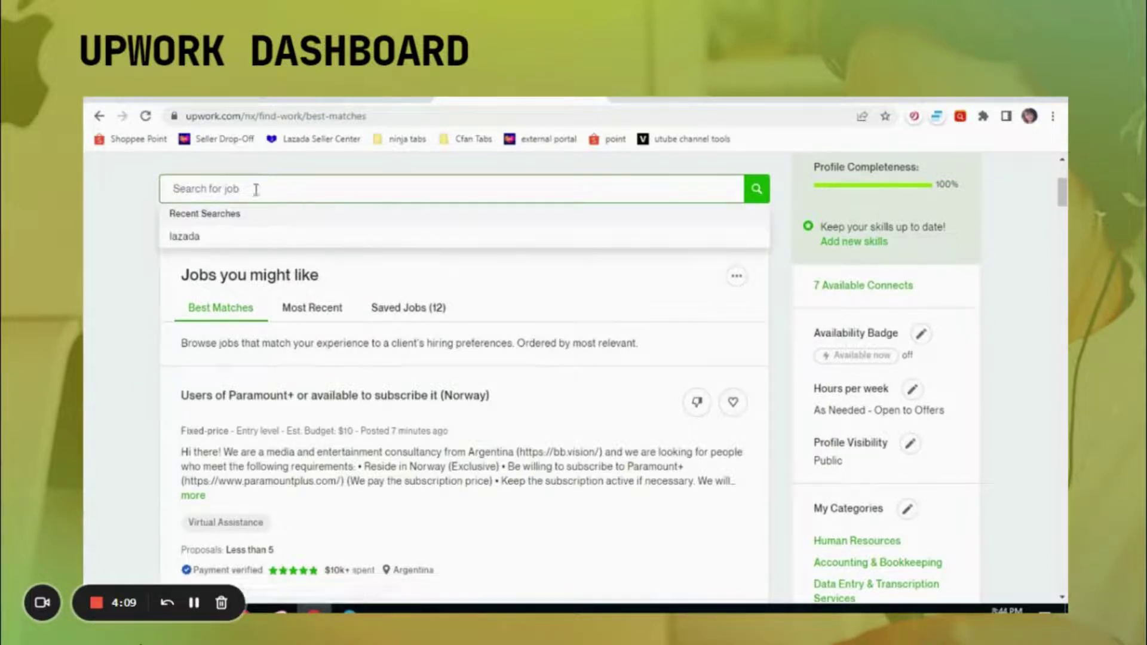
pyautogui.write('lazada')
pyautogui.press('Return')
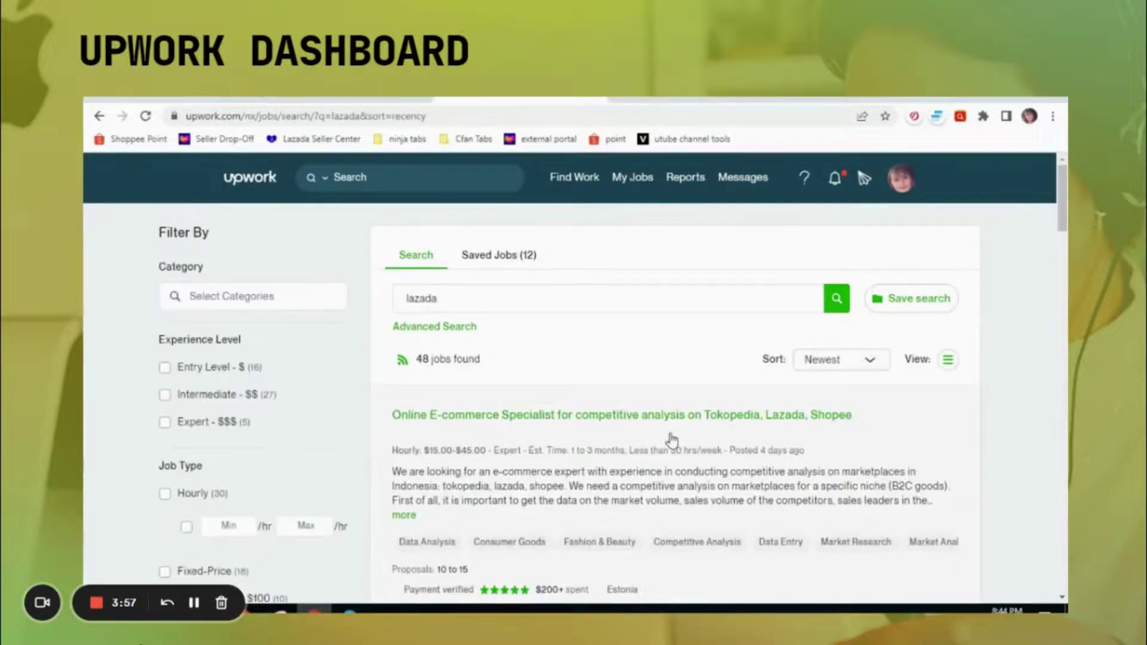
# Step: View the job posts for the Tokopedia, Lazada, Shopee competitive analysis specialist and "Social Media Marketing Lazada", returning to the results after each
pyautogui.scroll(-2, 889, 478)
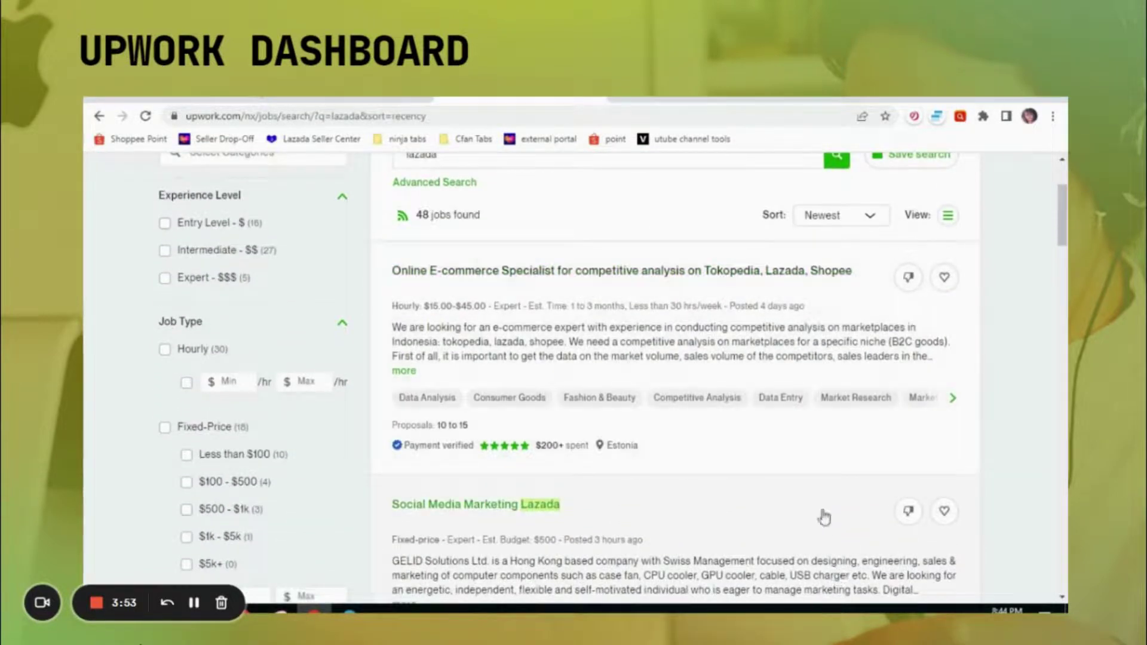
pyautogui.moveTo(390, 274); pyautogui.dragTo(860, 263)
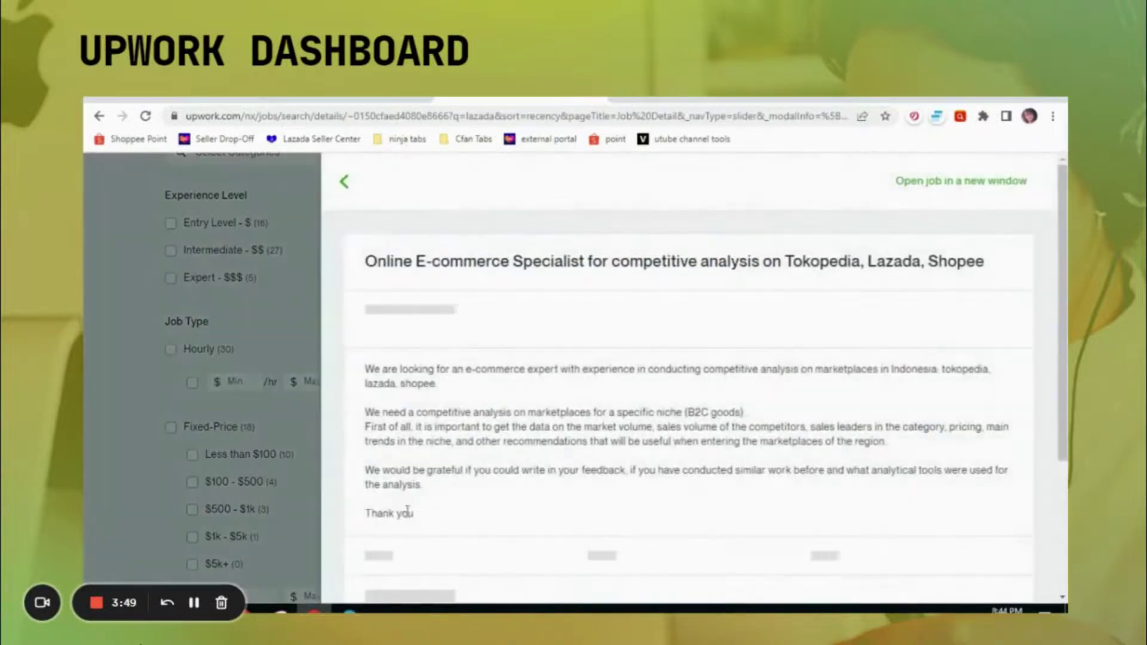
pyautogui.click(345, 191)
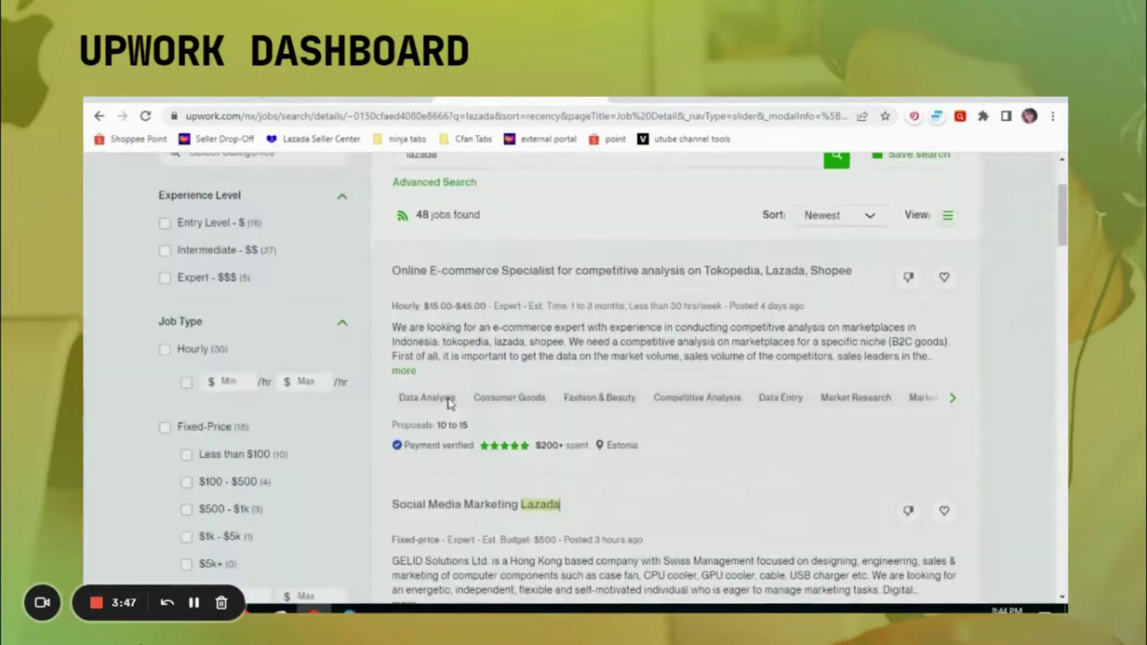
pyautogui.moveTo(387, 505); pyautogui.dragTo(633, 500)
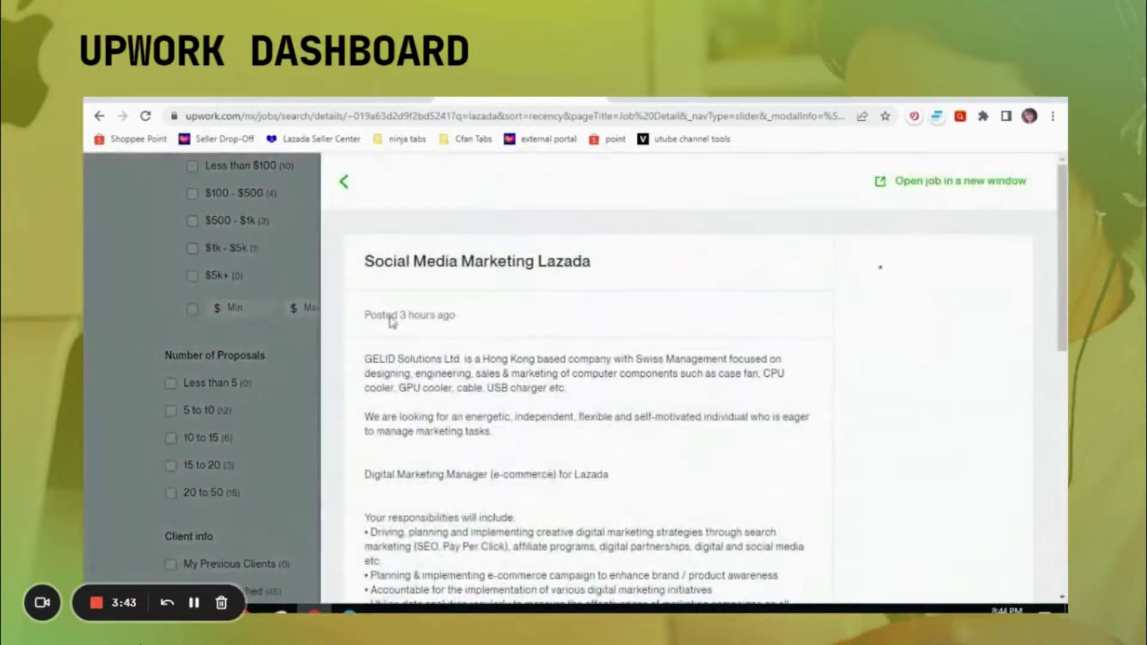
pyautogui.click(344, 183)
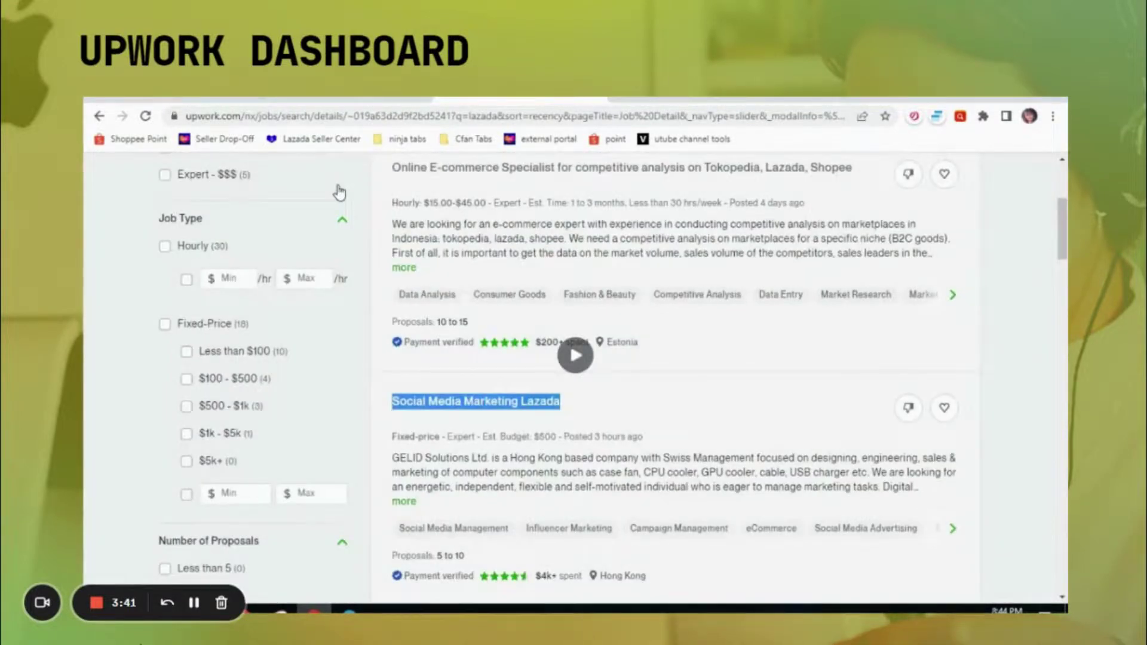